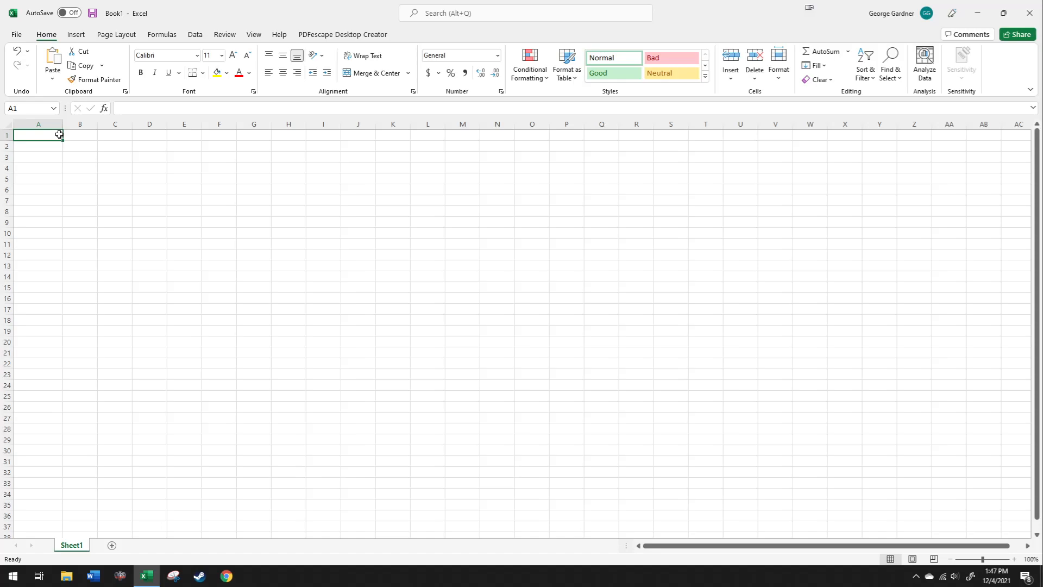
pyautogui.write('=if(')
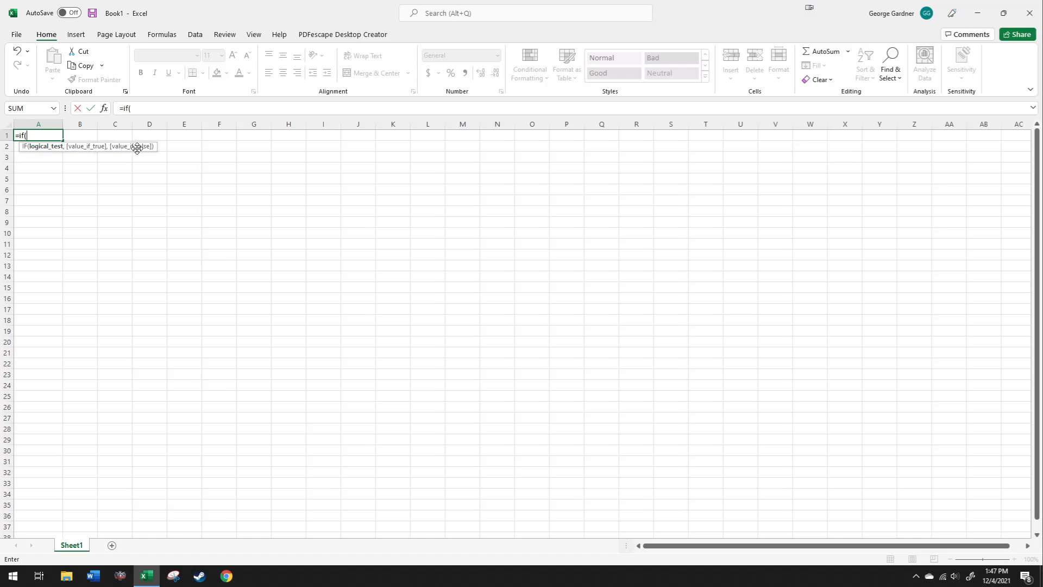
pyautogui.press('BackSpace')
pyautogui.press('BackSpace')
pyautogui.press('BackSpace')
pyautogui.press('BackSpace')
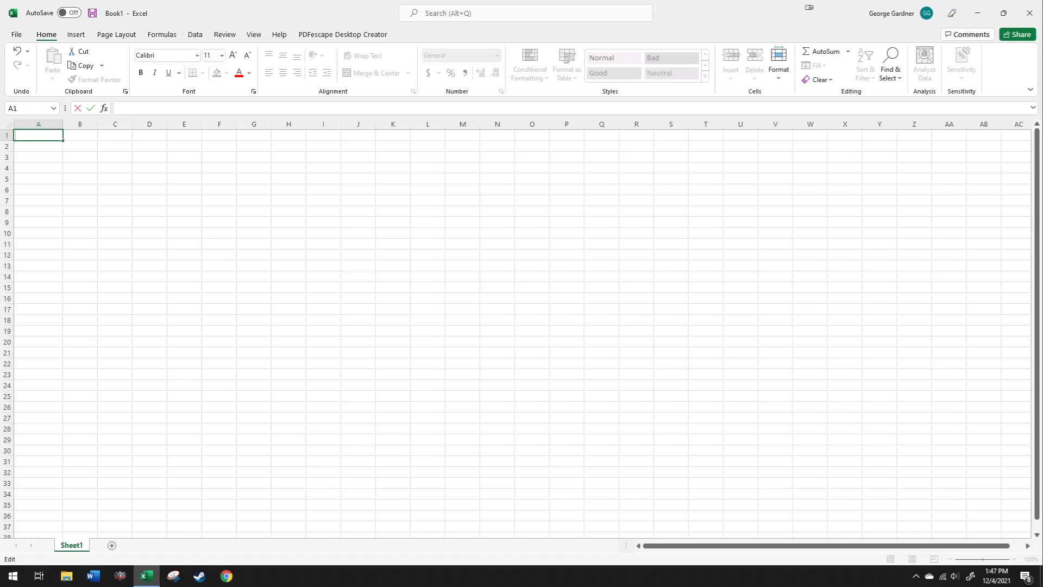
pyautogui.press('Return')
# Enter the three account holders' first names as column headings in cells B1 to D1.
pyautogui.press('Right')
pyautogui.press('Up')
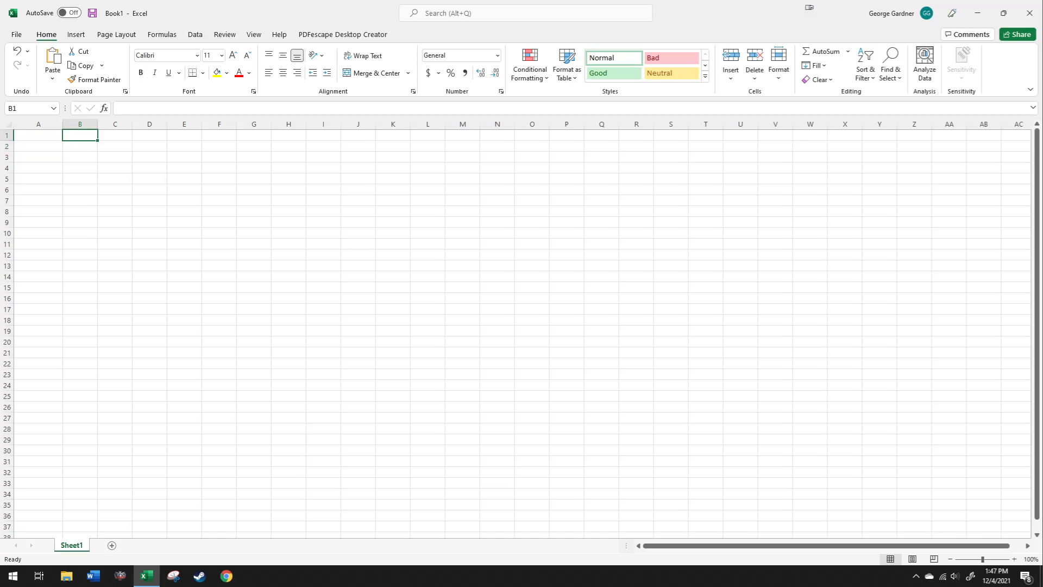
pyautogui.press('Down')
pyautogui.press('Up')
pyautogui.press('Down')
pyautogui.press('Up')
pyautogui.write('Fred')
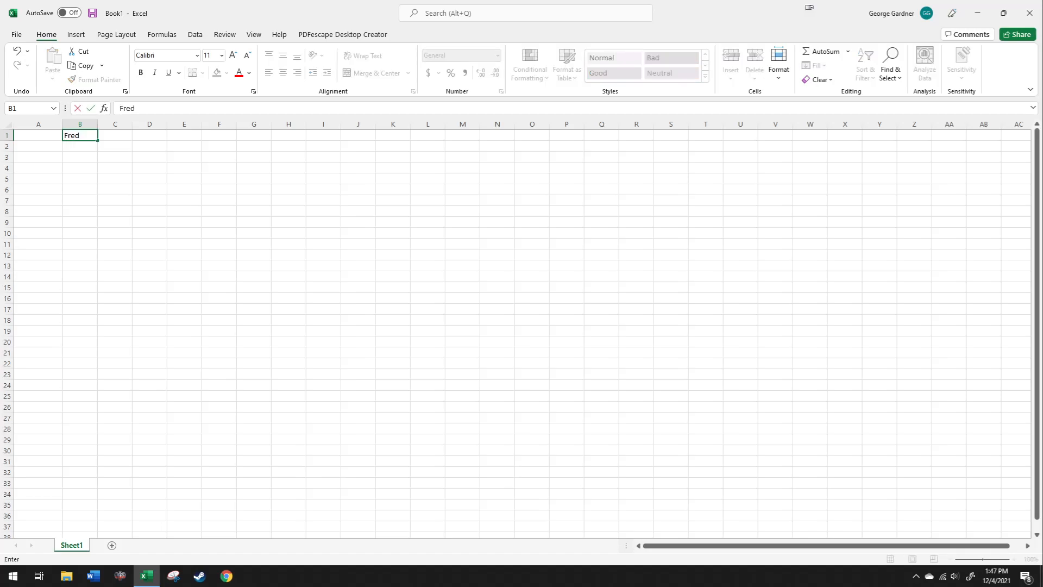
pyautogui.press('Tab')
pyautogui.write('Paul')
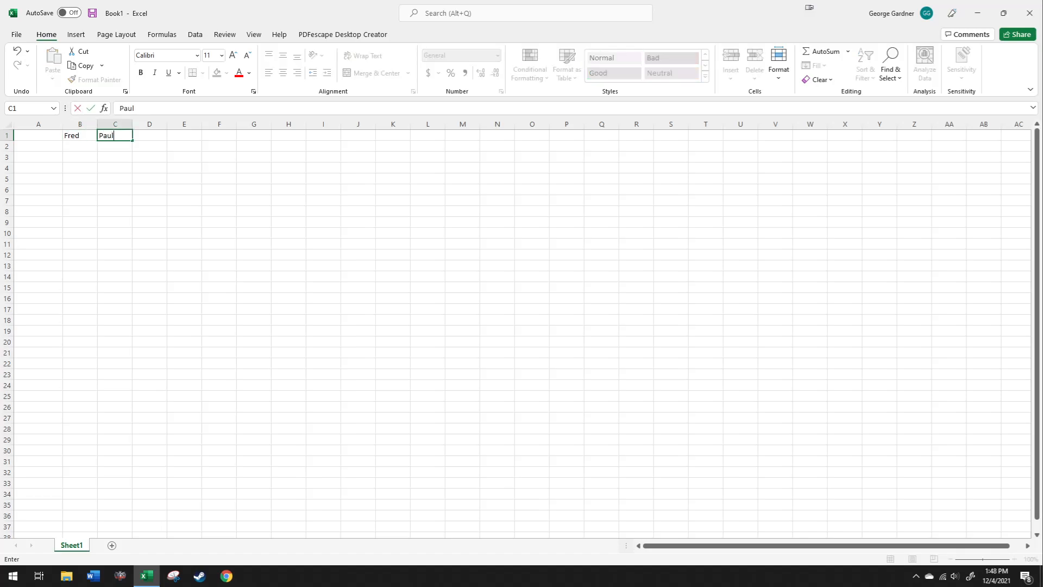
pyautogui.press('Tab')
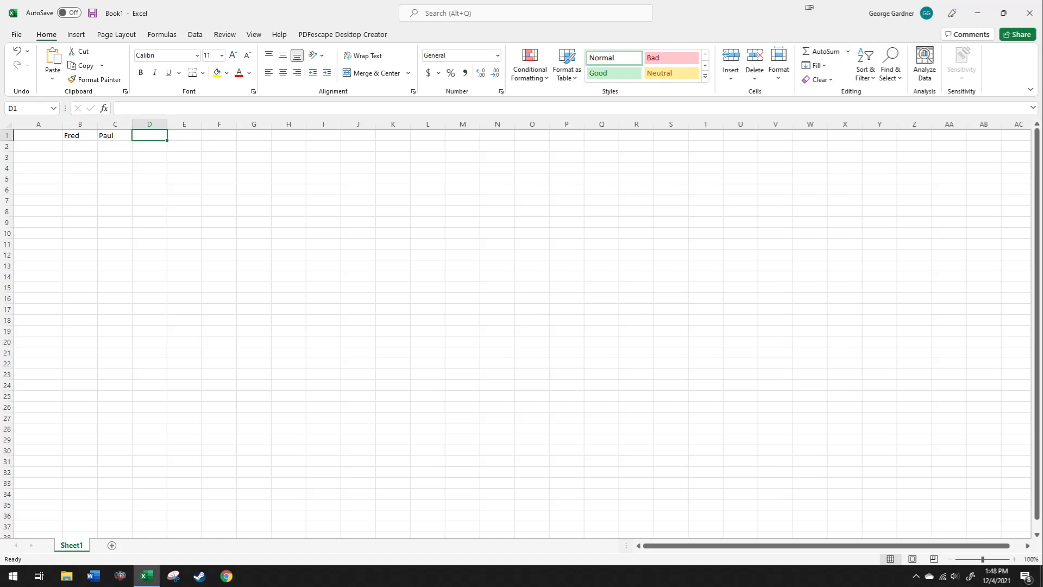
pyautogui.write('George')
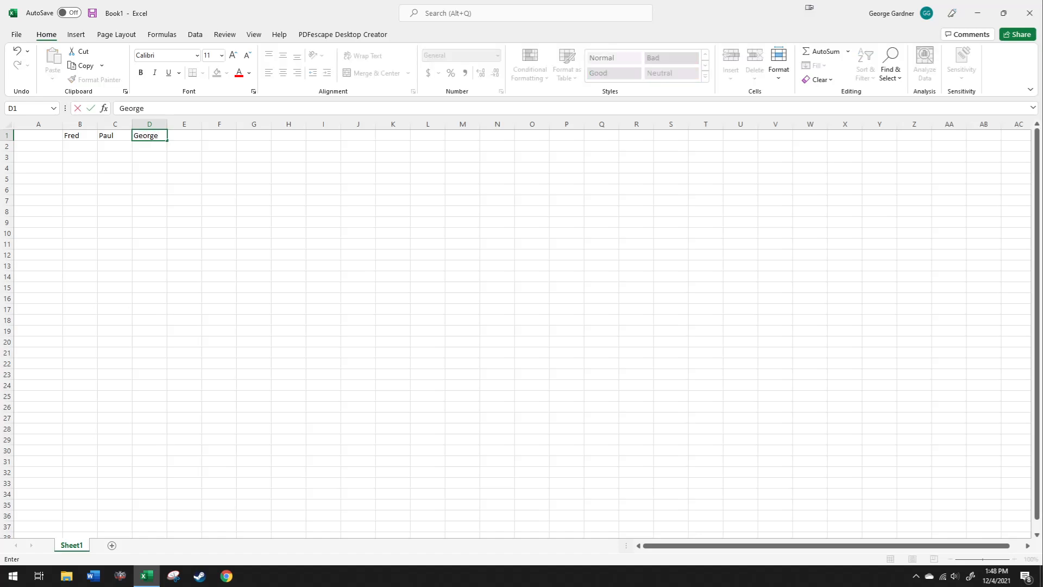
pyautogui.press('Return')
# Enter the row label Account Balance in cell A2 and fit column A's width to it.
pyautogui.press('Left')
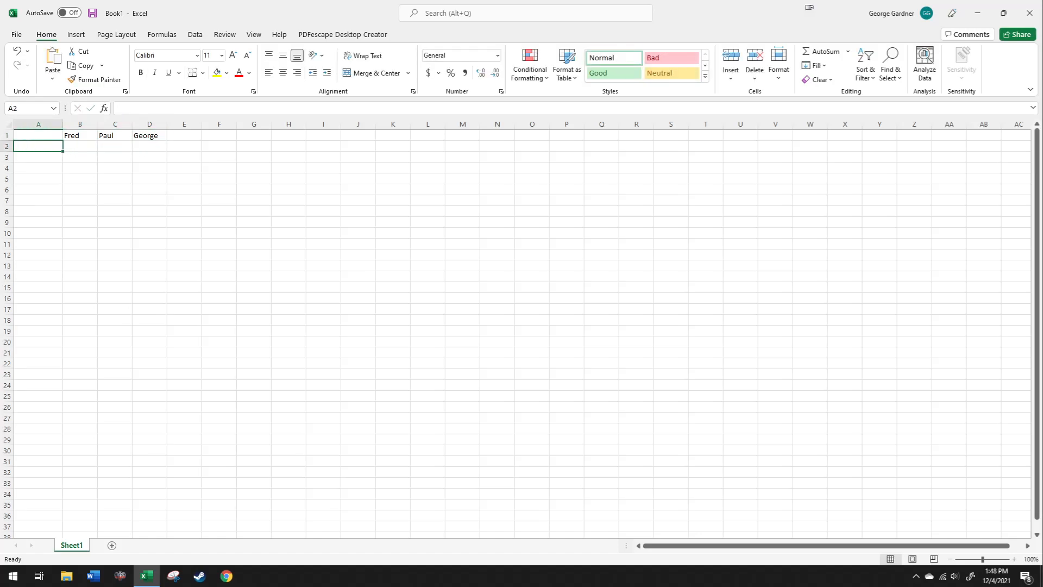
pyautogui.write('Account ')
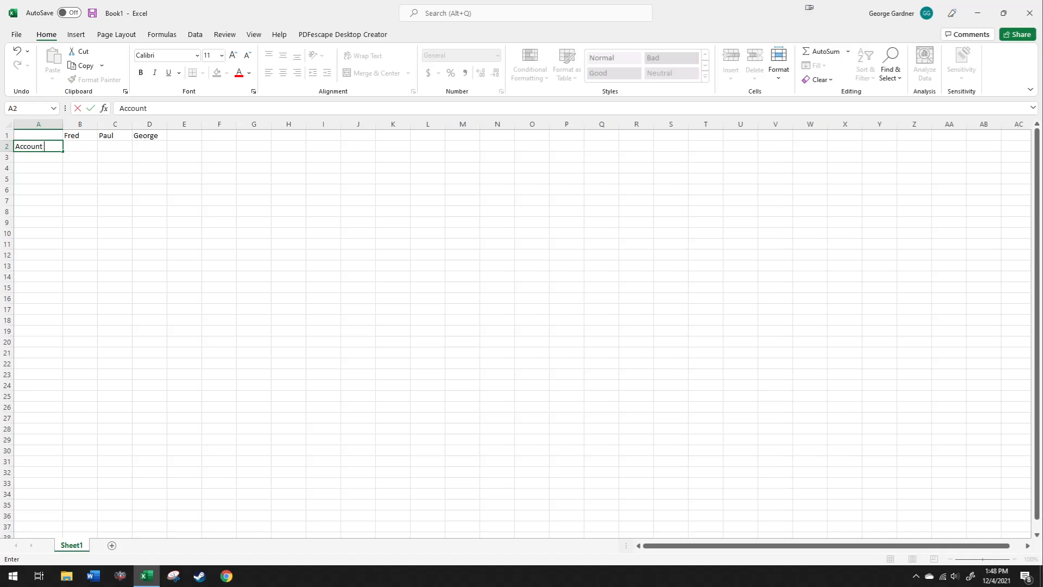
pyautogui.write('Balance')
pyautogui.click(178, 190)
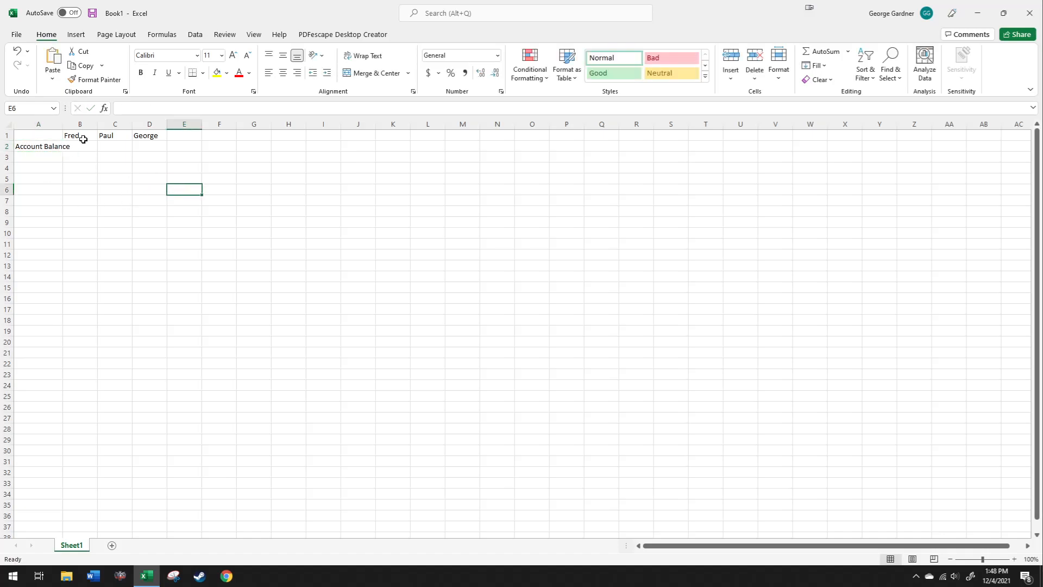
pyautogui.click(65, 124)
pyautogui.doubleClick(63, 124)
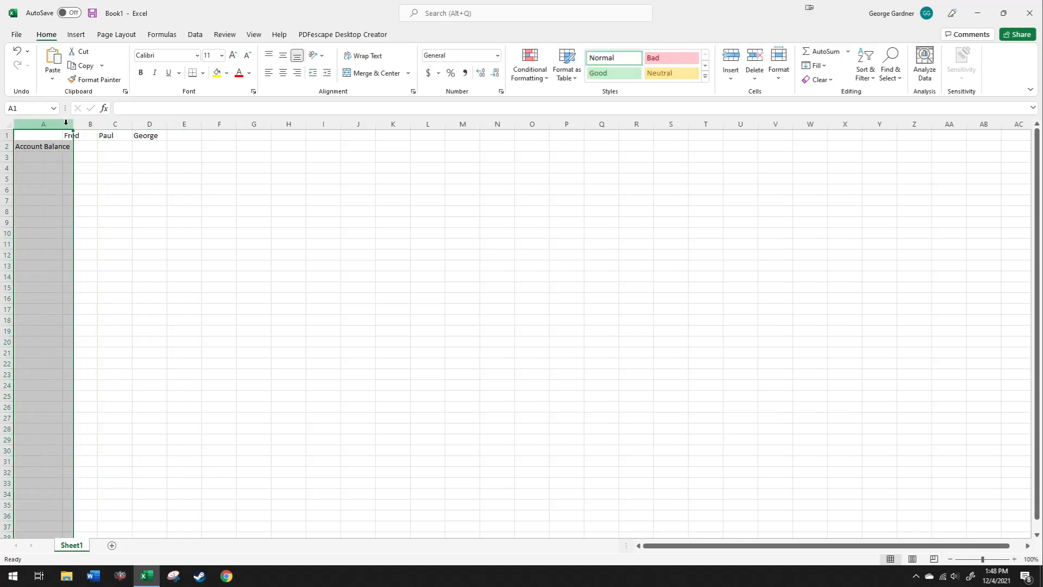
# Enter the row label Debt/Credit in cell A3.
pyautogui.click(51, 158)
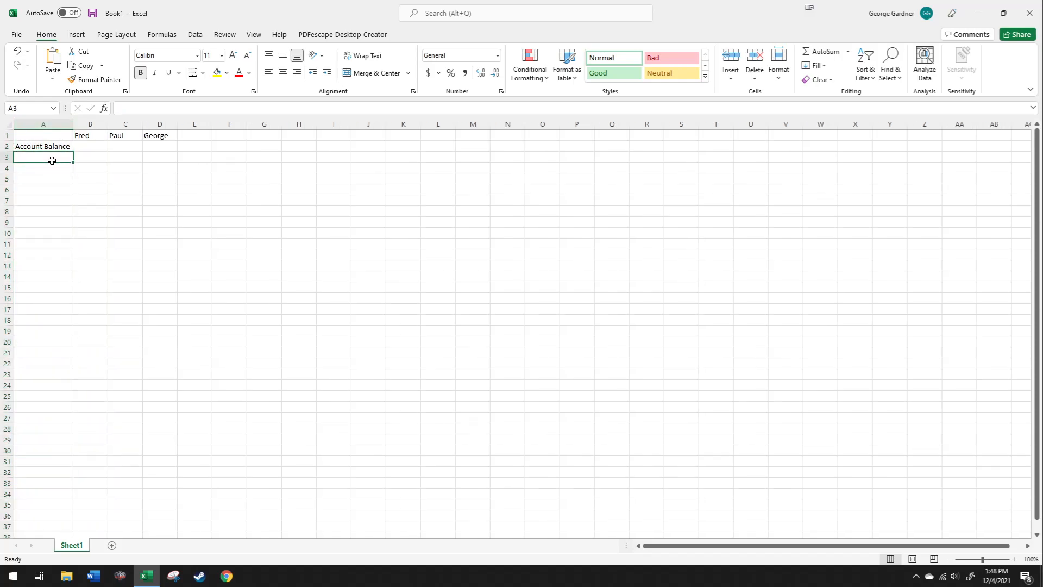
pyautogui.write('Debt/')
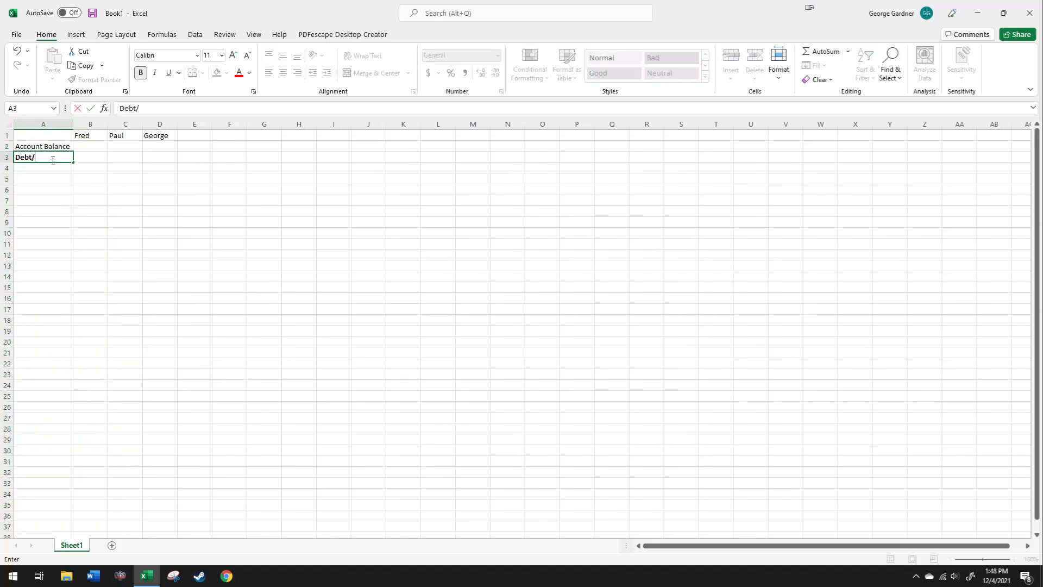
pyautogui.write('Credit')
pyautogui.press('Return')
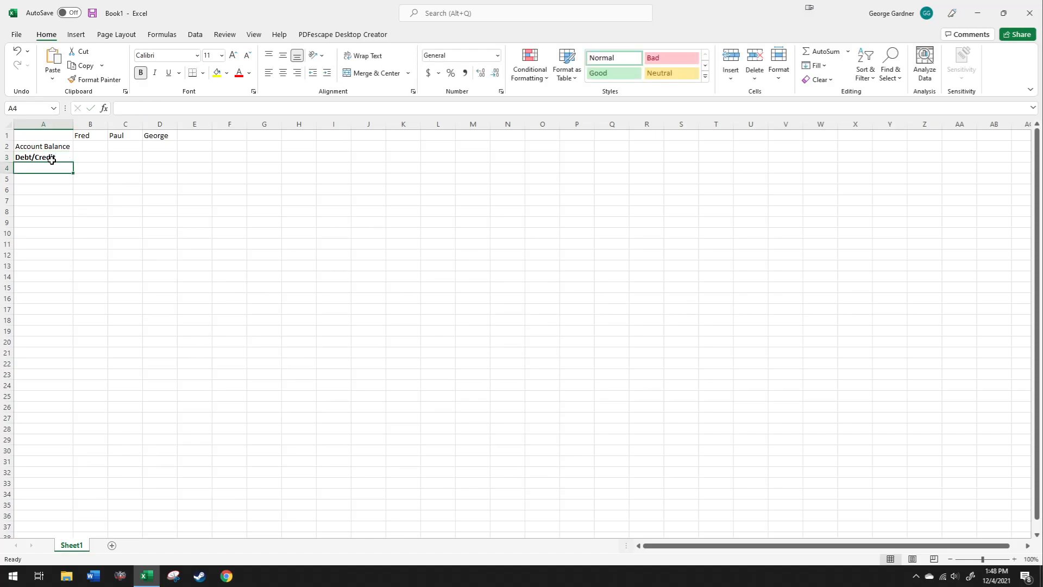
# Enter the account balances 250, -300 and 400 in cells B2, C2 and D2.
pyautogui.click(99, 145)
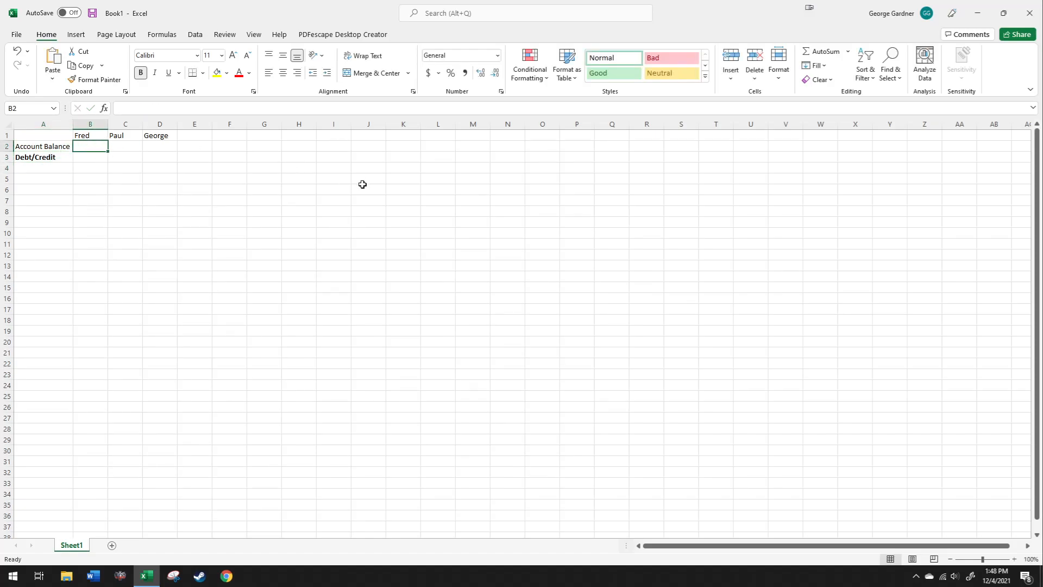
pyautogui.write('250')
pyautogui.press('Tab')
pyautogui.write('-300')
pyautogui.press('Tab')
pyautogui.write('400')
pyautogui.press('Return')
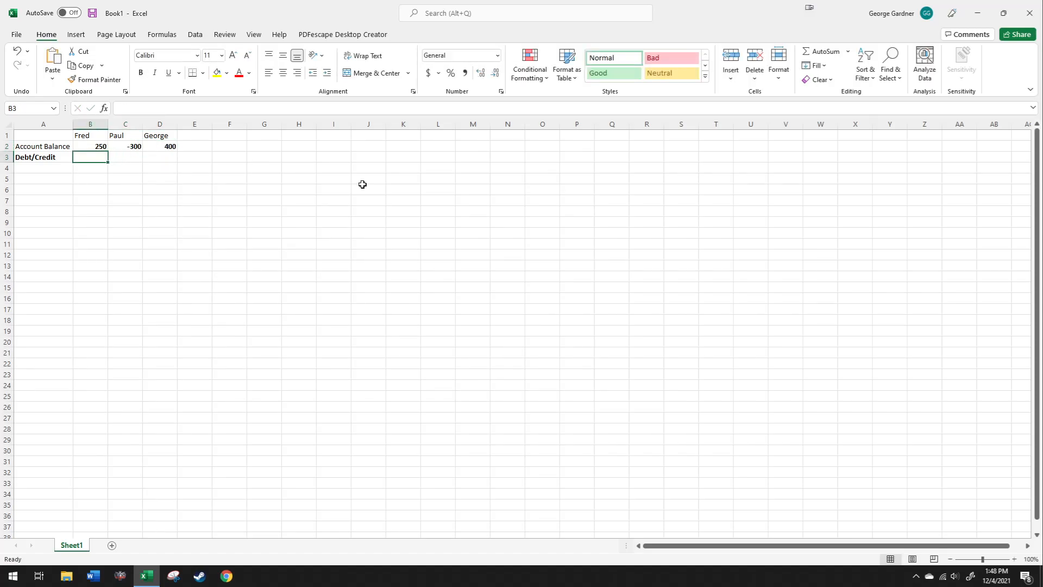
# Enter the formula =IF(B2>0,"Credit","Debt") in cell B3 and fill it across to D3.
pyautogui.write('=if(')
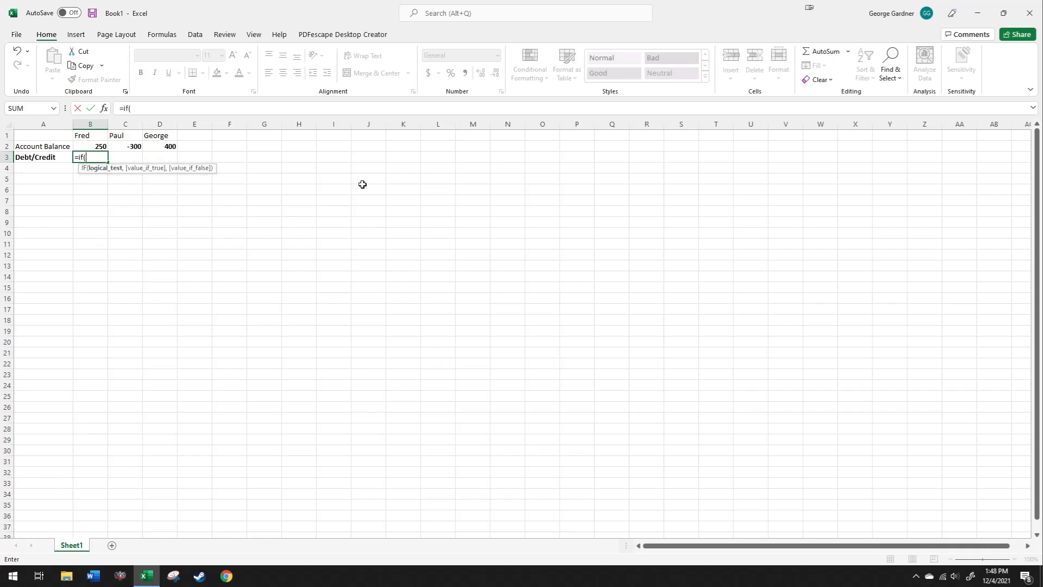
pyautogui.click(87, 146)
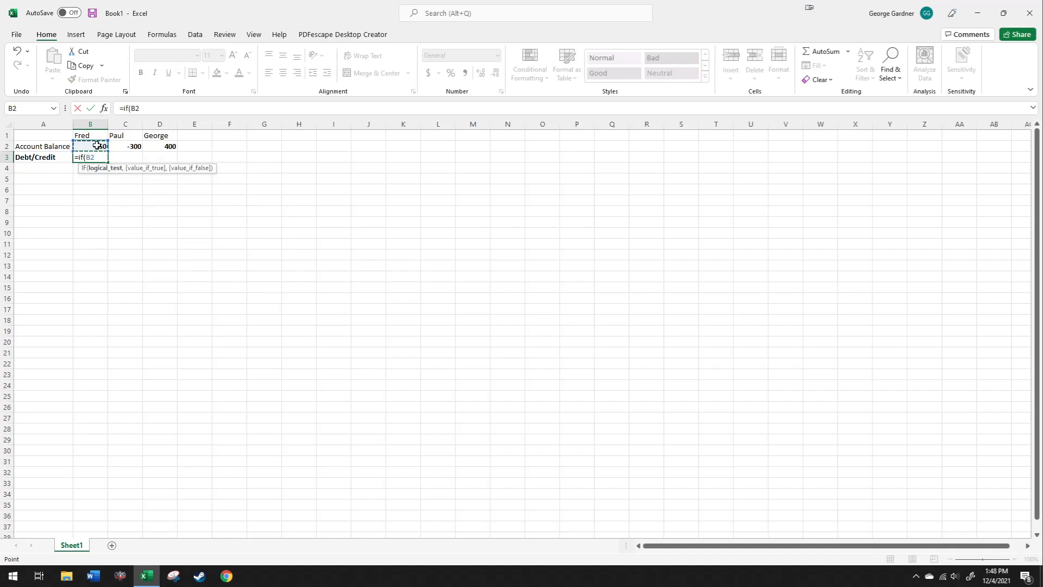
pyautogui.write('>0,')
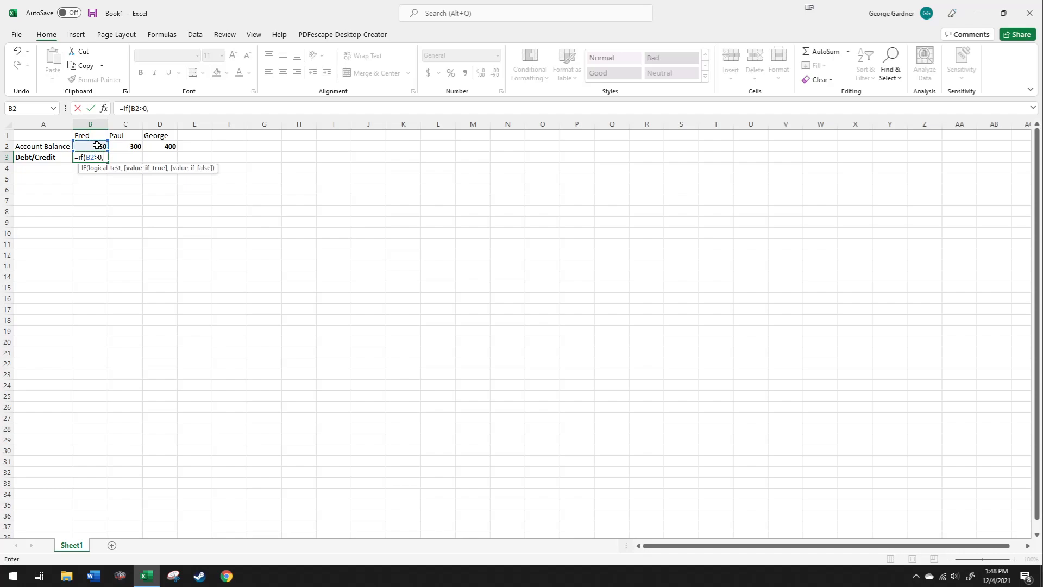
pyautogui.write('"')
pyautogui.write('Credit",')
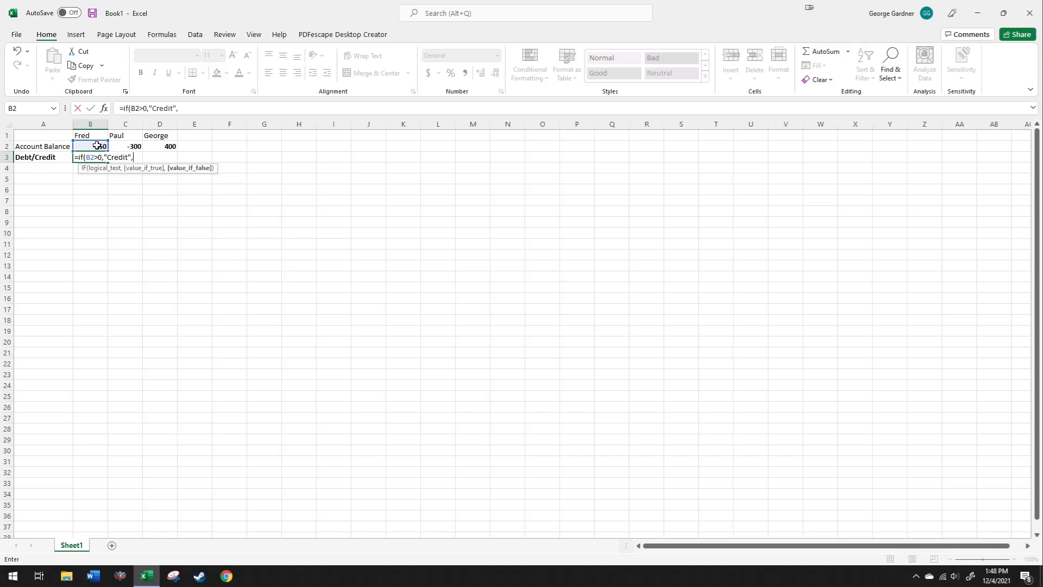
pyautogui.write('"Debt"')
pyautogui.press('Return')
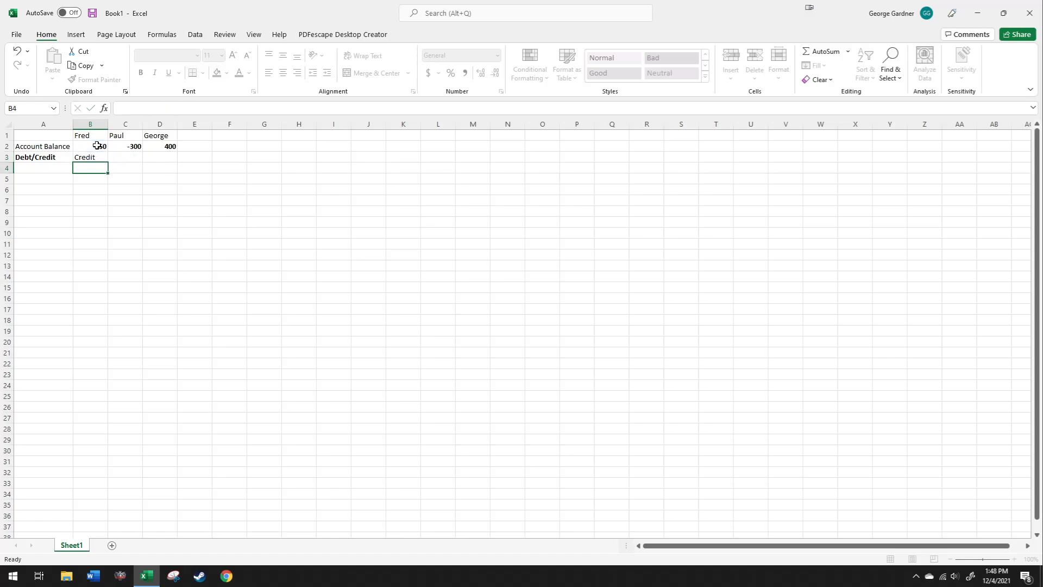
pyautogui.click(97, 156)
pyautogui.moveTo(105, 160); pyautogui.dragTo(166, 158)
# Compare the account balances in row 2 with the Debt/Credit results in row 3.
pyautogui.click(125, 146)
pyautogui.click(128, 167)
pyautogui.click(127, 147)
pyautogui.click(126, 158)
pyautogui.click(130, 147)
pyautogui.click(90, 136)
pyautogui.click(160, 136)
pyautogui.click(158, 158)
# Set the account balance in cell D2 to -50 to test the formula below it.
pyautogui.click(160, 146)
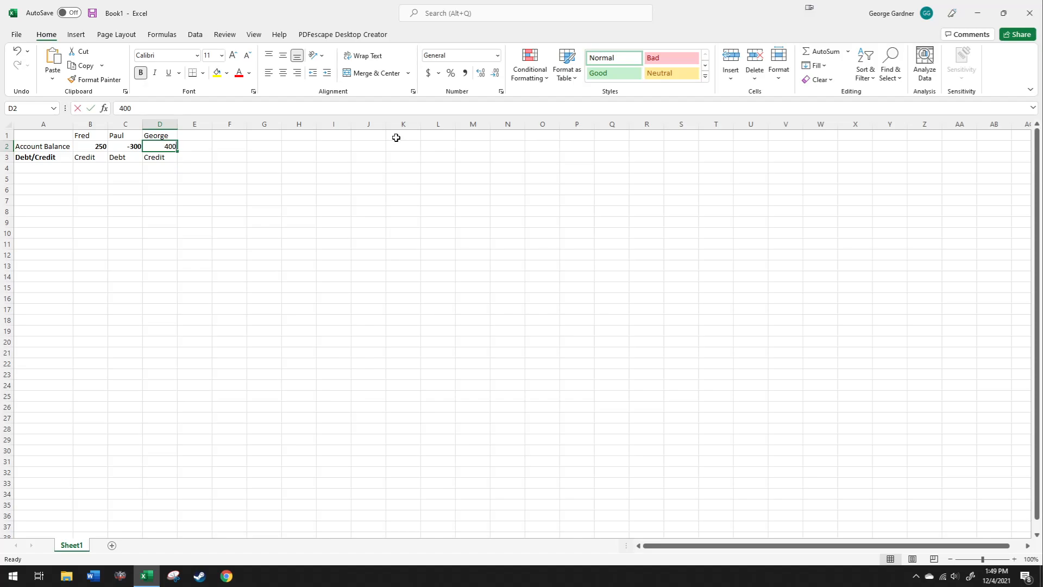
pyautogui.write('-50')
pyautogui.press('Return')
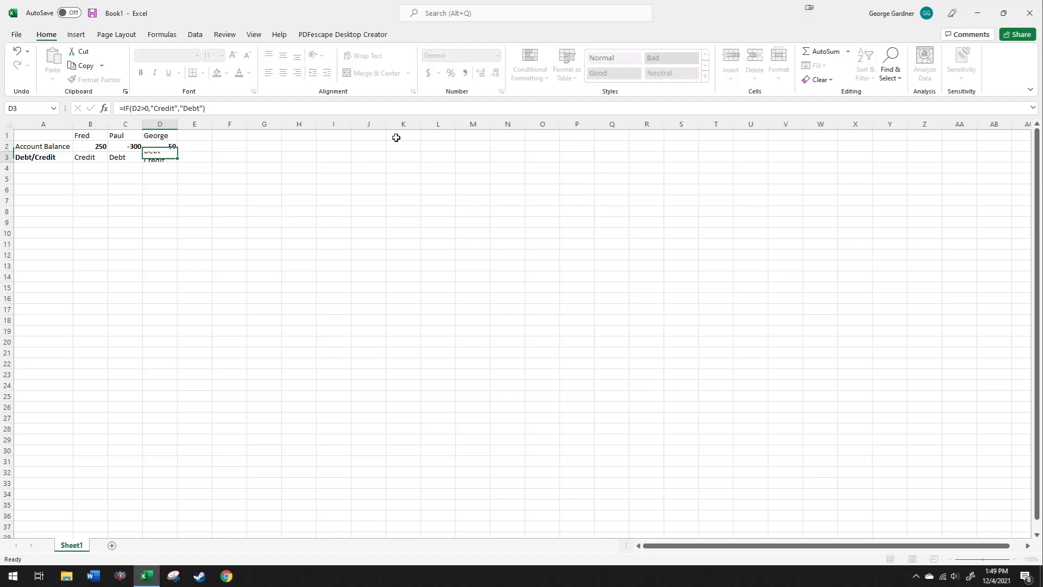
pyautogui.click(233, 189)
pyautogui.click(159, 149)
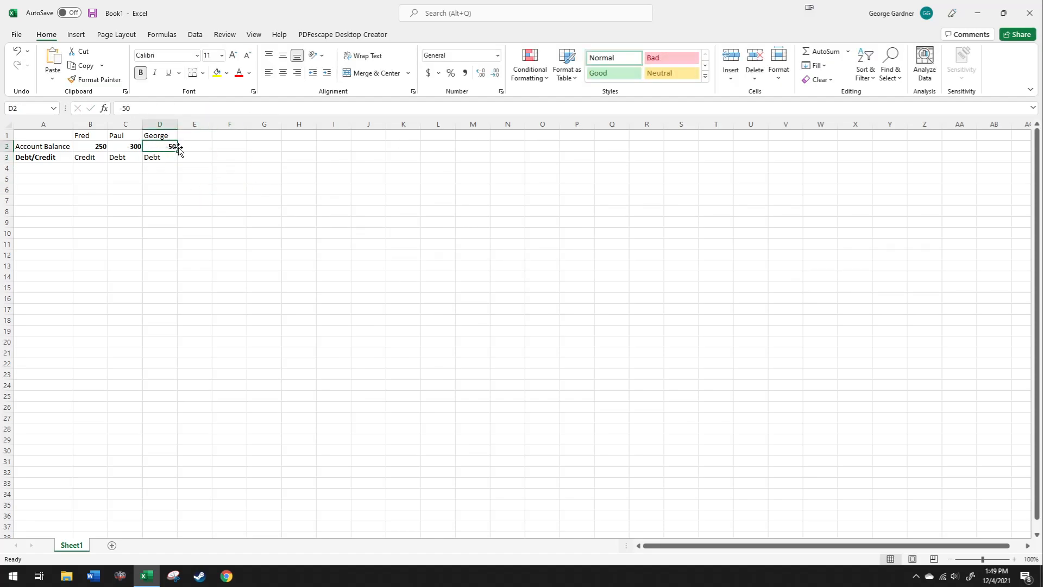
# Undo the last change to the account balance in cell D2.
pyautogui.click(285, 211)
pyautogui.hotkey('ctrl', 'z')
pyautogui.click(235, 216)
pyautogui.click(162, 213)
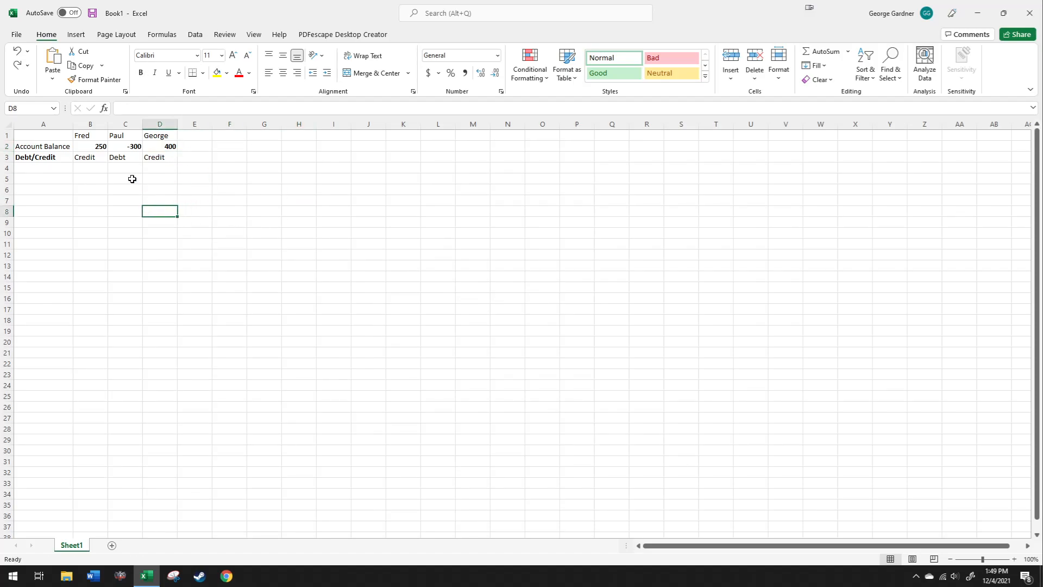
# Set the account balance in cell C2 to 600.
pyautogui.click(88, 169)
pyautogui.click(49, 170)
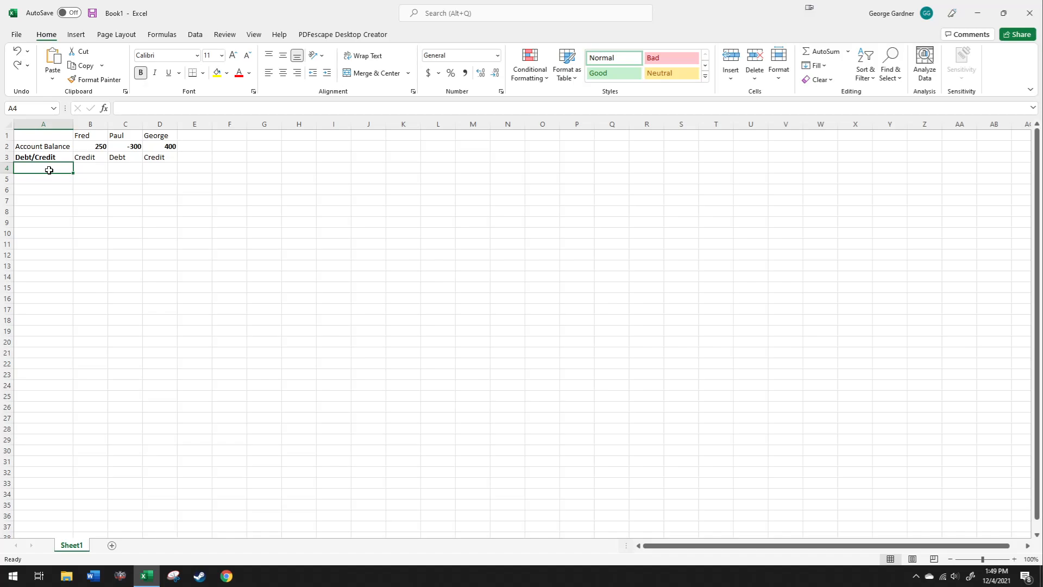
pyautogui.click(93, 148)
pyautogui.click(116, 147)
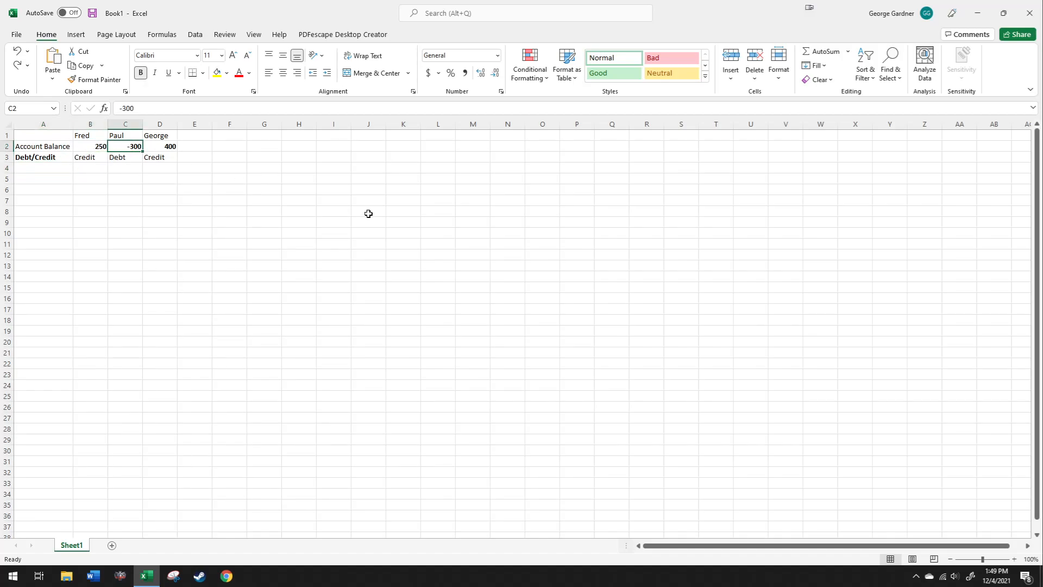
pyautogui.write('600')
pyautogui.press('Return')
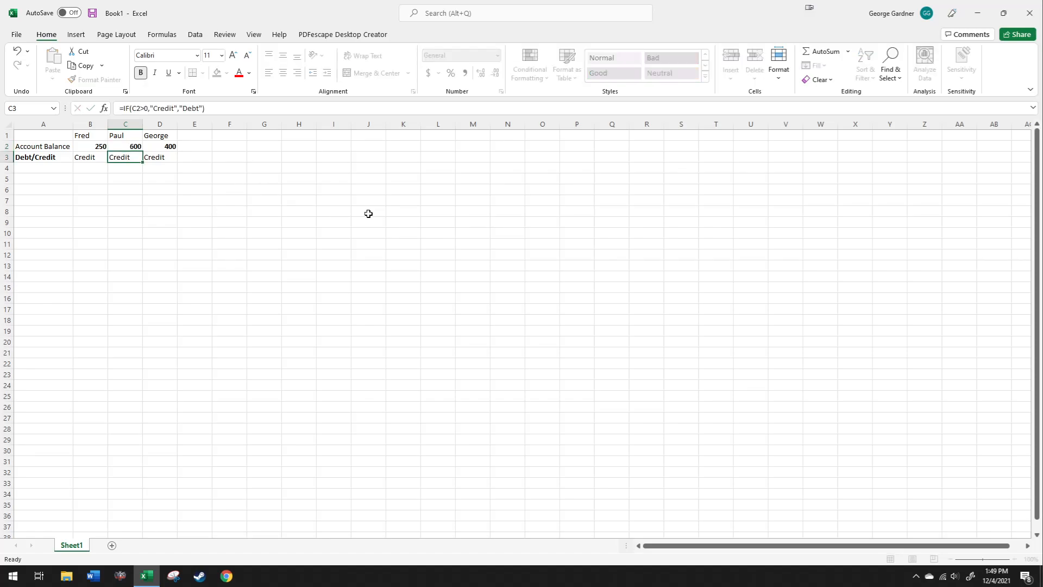
# Enter the row label Interest Rate in cell A4.
pyautogui.press('Return')
pyautogui.press('Home')
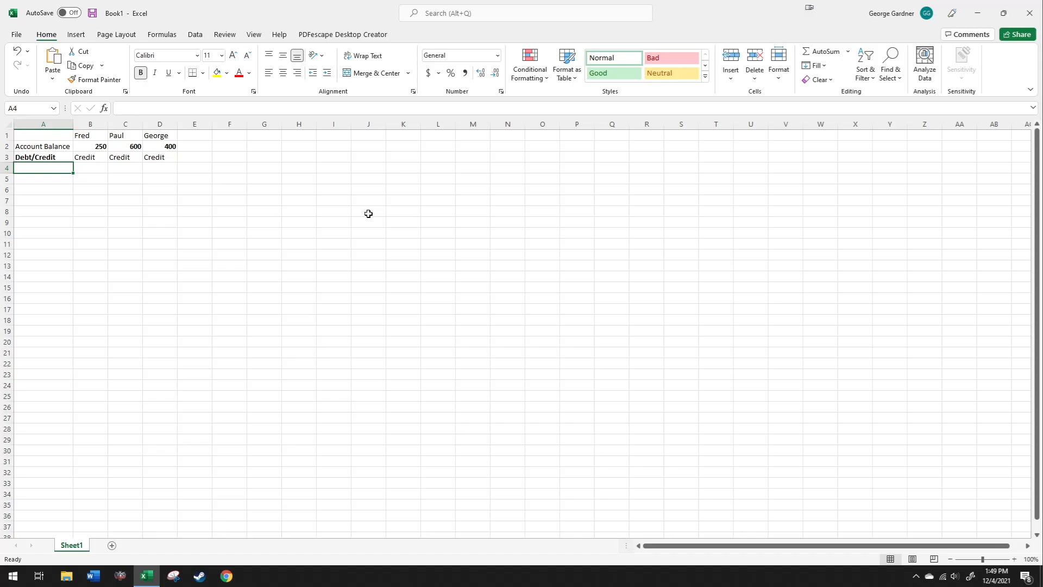
pyautogui.write('Interest Rate')
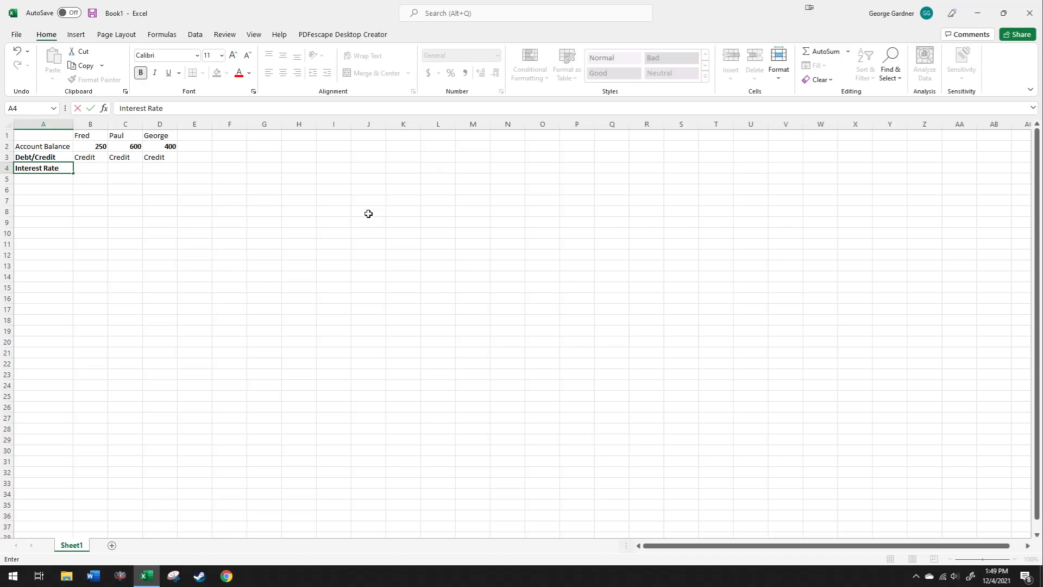
pyautogui.press('Tab')
pyautogui.write('if(')
pyautogui.click(93, 145)
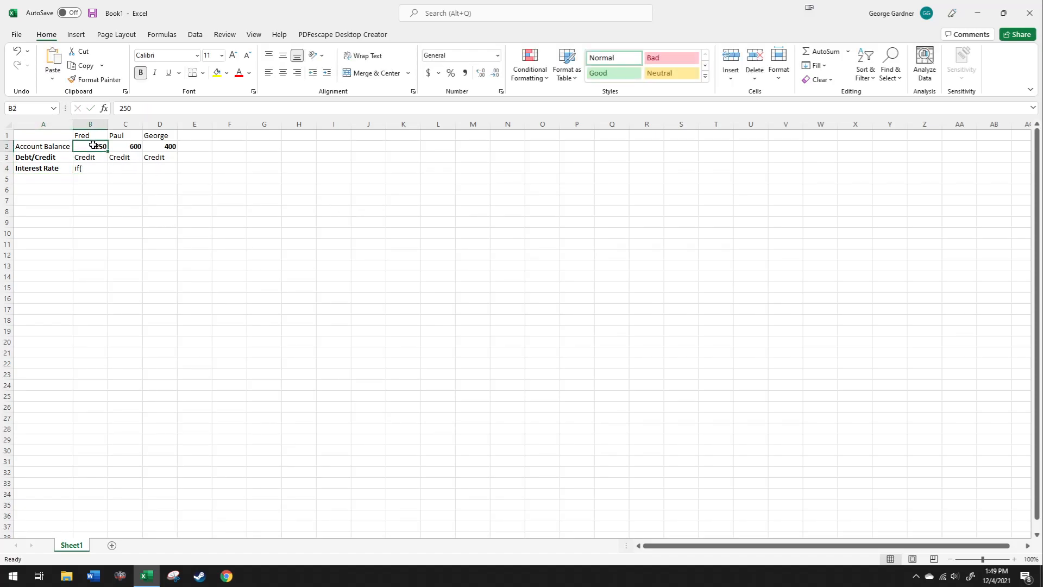
pyautogui.click(93, 168)
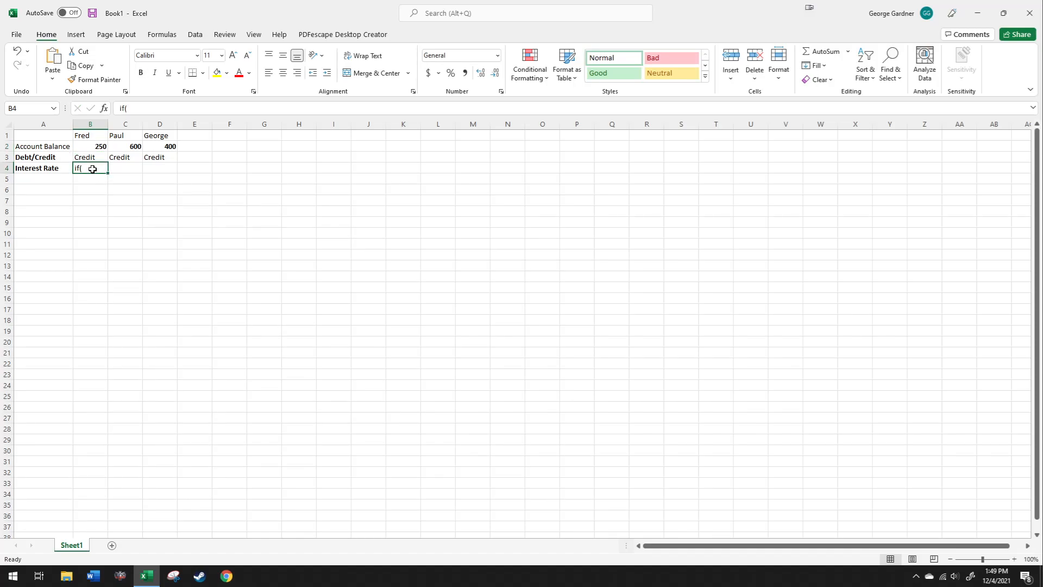
pyautogui.press('BackSpace')
# Enter a formula in cell B4 that returns .02 if the balance in B2 exceeds 500 and .01 otherwise.
pyautogui.write('=if(')
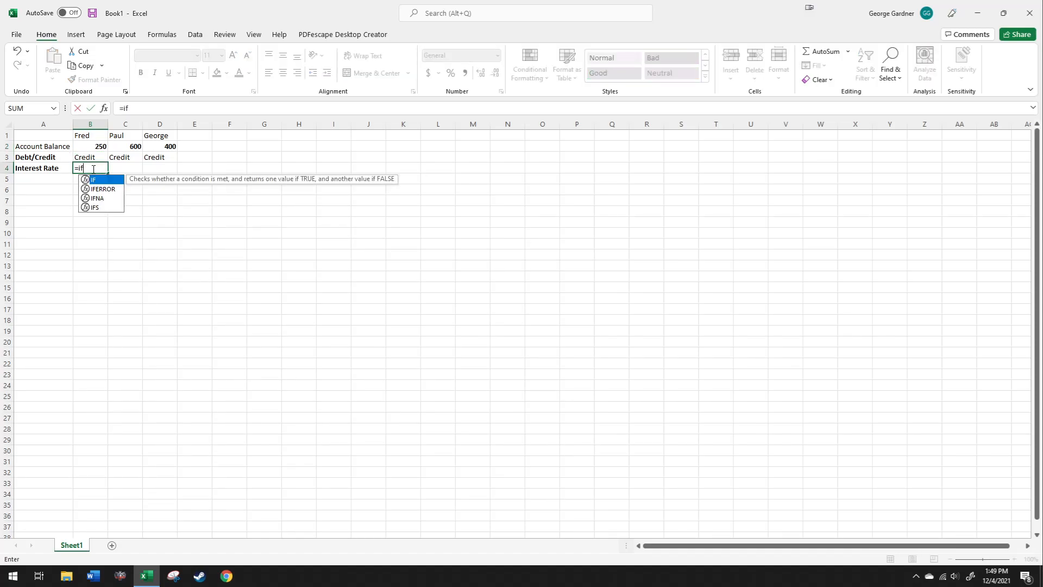
pyautogui.click(90, 149)
pyautogui.write('>500')
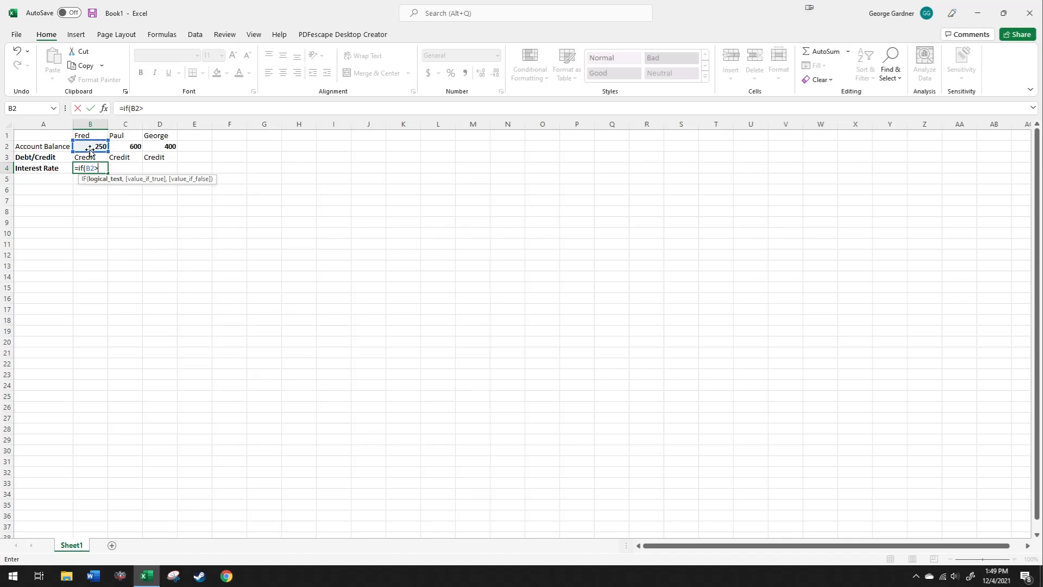
pyautogui.write(',')
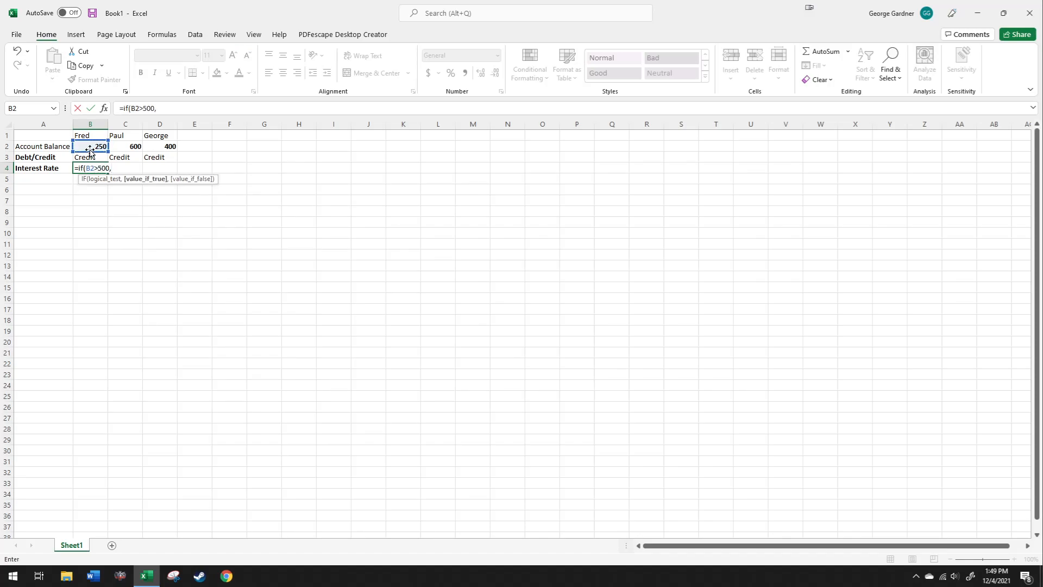
pyautogui.write('.02,.01')
pyautogui.press('Return')
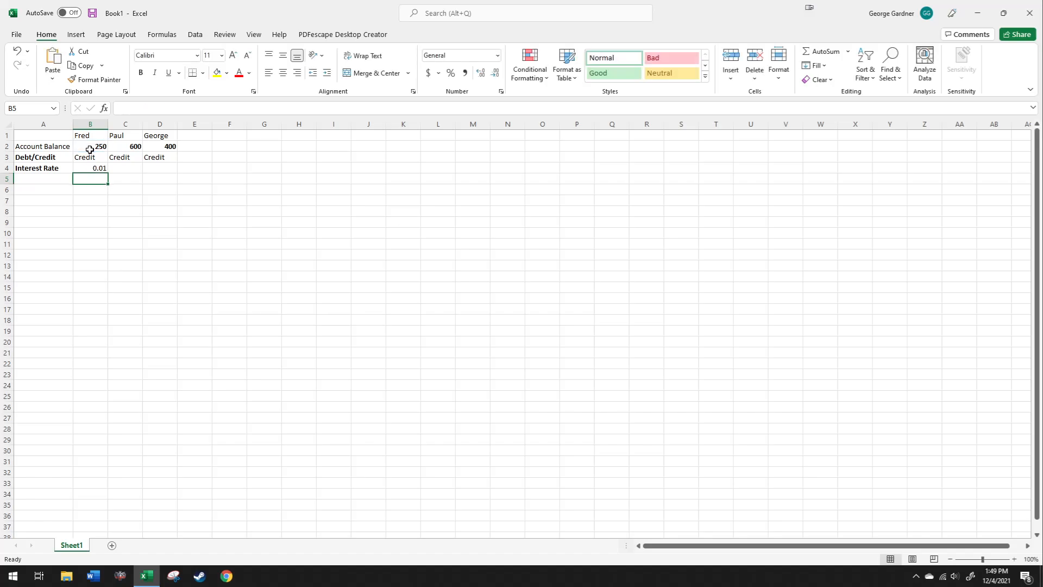
# Copy the interest rate formula from cell B4 across to cells C4 and D4.
pyautogui.click(82, 166)
pyautogui.moveTo(108, 173); pyautogui.dragTo(165, 181)
pyautogui.click(148, 201)
pyautogui.click(131, 167)
# Format the interest rates in cells B4 to D4 as percentages.
pyautogui.click(91, 170)
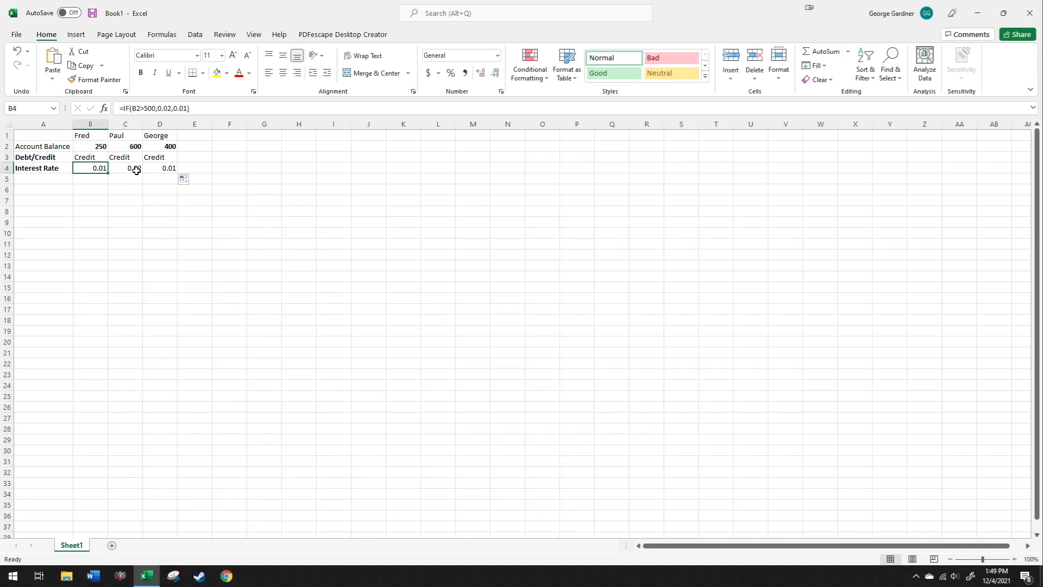
pyautogui.keyDown('shift'); pyautogui.click(163, 168); pyautogui.keyUp('shift')
pyautogui.click(450, 73)
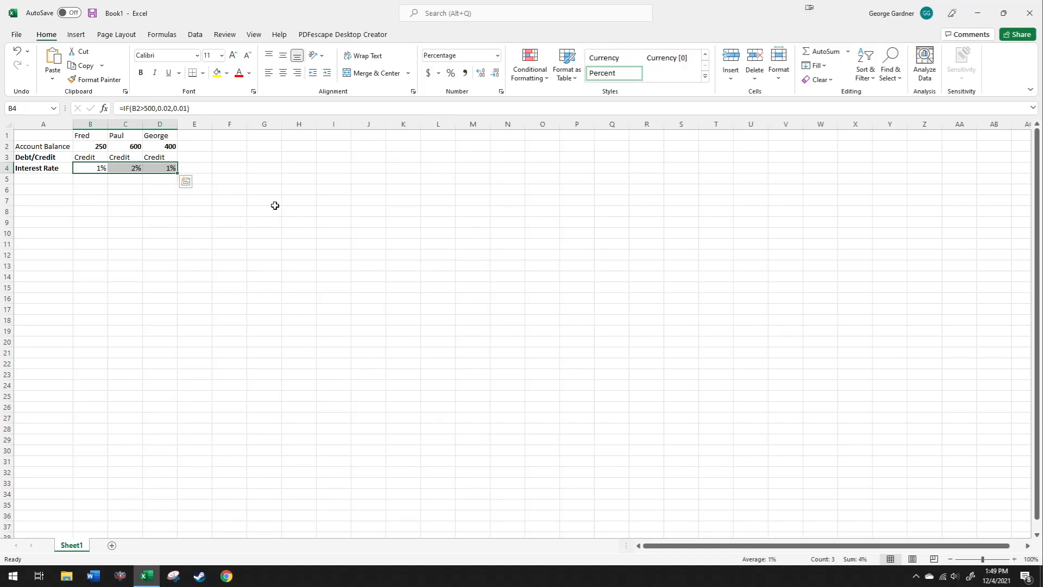
pyautogui.click(275, 205)
pyautogui.click(119, 145)
pyautogui.click(120, 168)
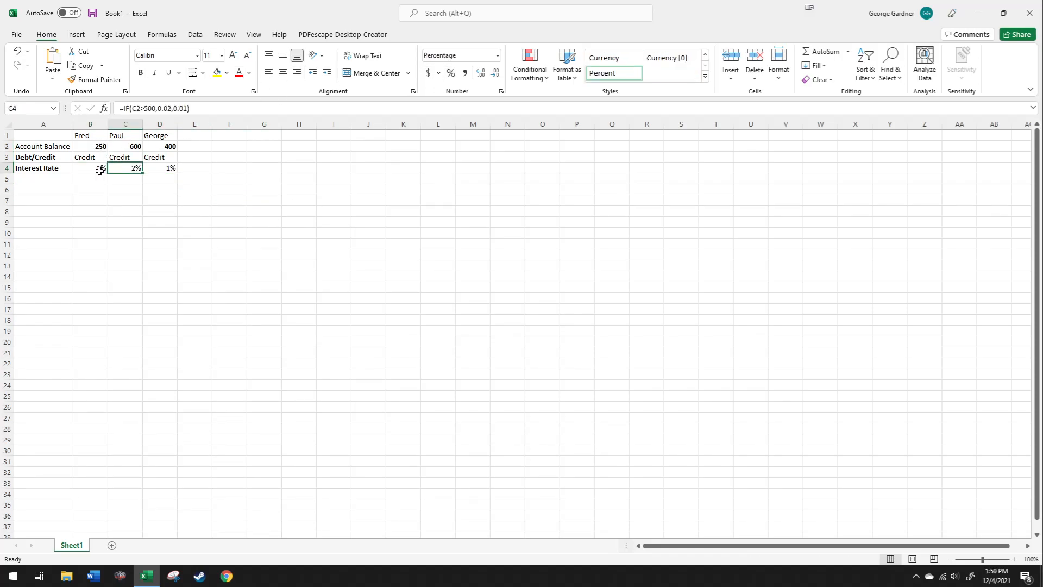
pyautogui.click(169, 168)
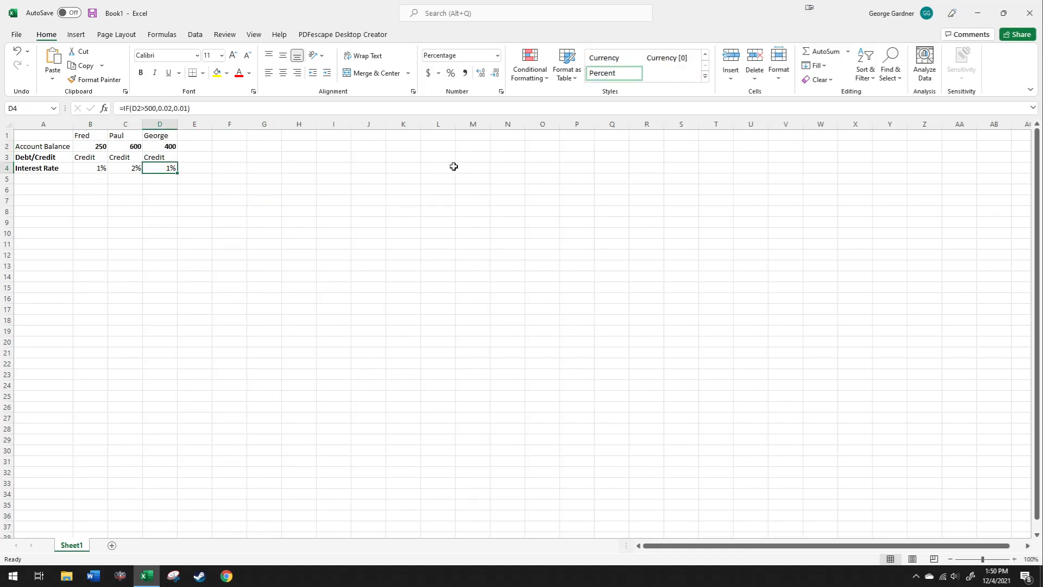
# Set the account balance in cell D2 to 700 to test the interest rate formula.
pyautogui.click(159, 145)
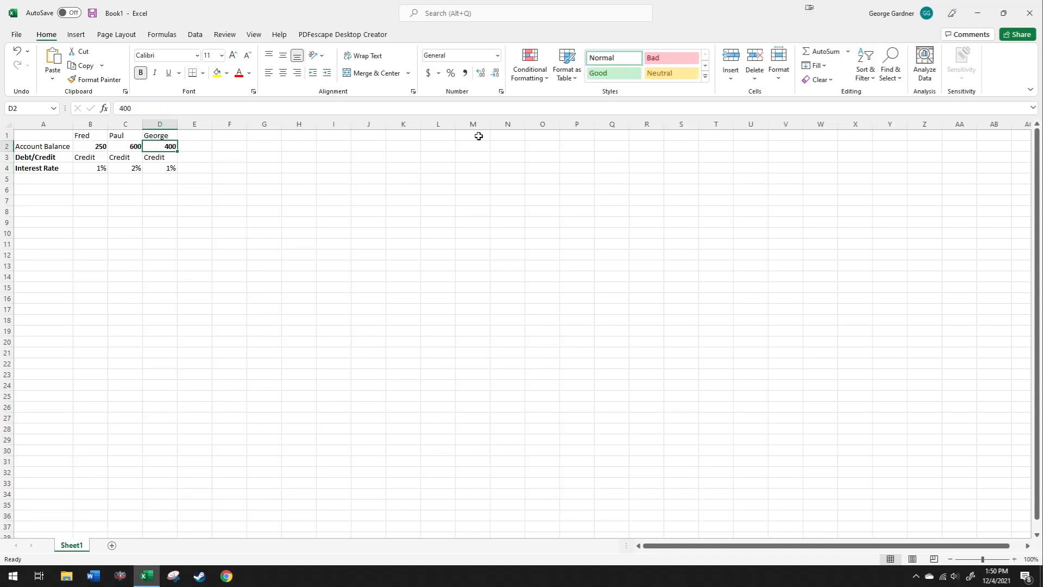
pyautogui.write('700')
pyautogui.press('Return')
# Compare the balances in row 2 with the interest rates and formulas in cells B4 to D4.
pyautogui.press('Up')
pyautogui.press('Down')
pyautogui.press('Up')
pyautogui.press('Down')
pyautogui.press('Down')
pyautogui.press('Left')
pyautogui.press('Left')
pyautogui.press('Right')
pyautogui.press('Right')
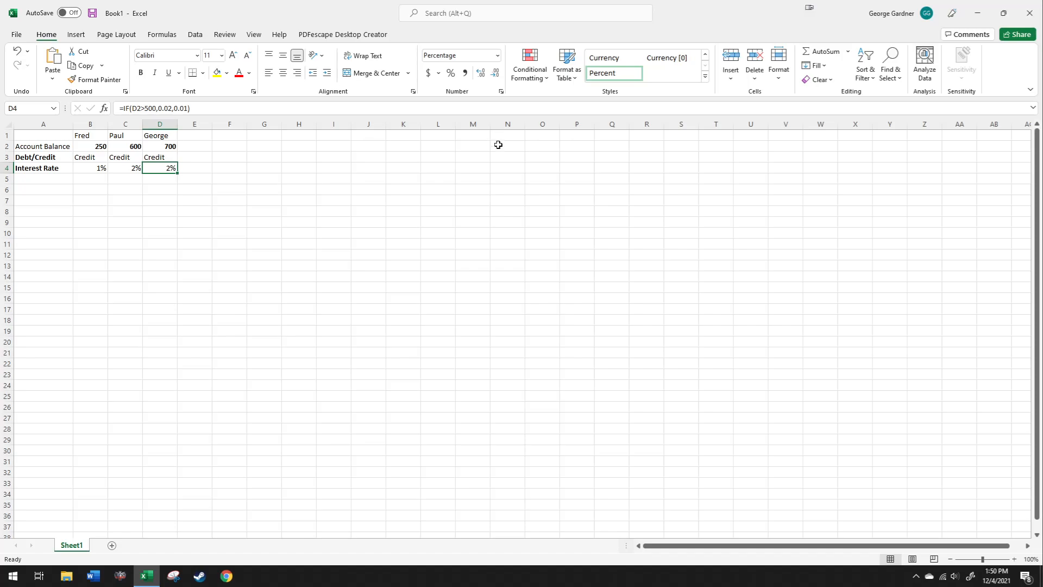
pyautogui.click(223, 168)
pyautogui.click(133, 167)
pyautogui.click(100, 170)
pyautogui.click(138, 170)
pyautogui.click(148, 170)
pyautogui.click(144, 193)
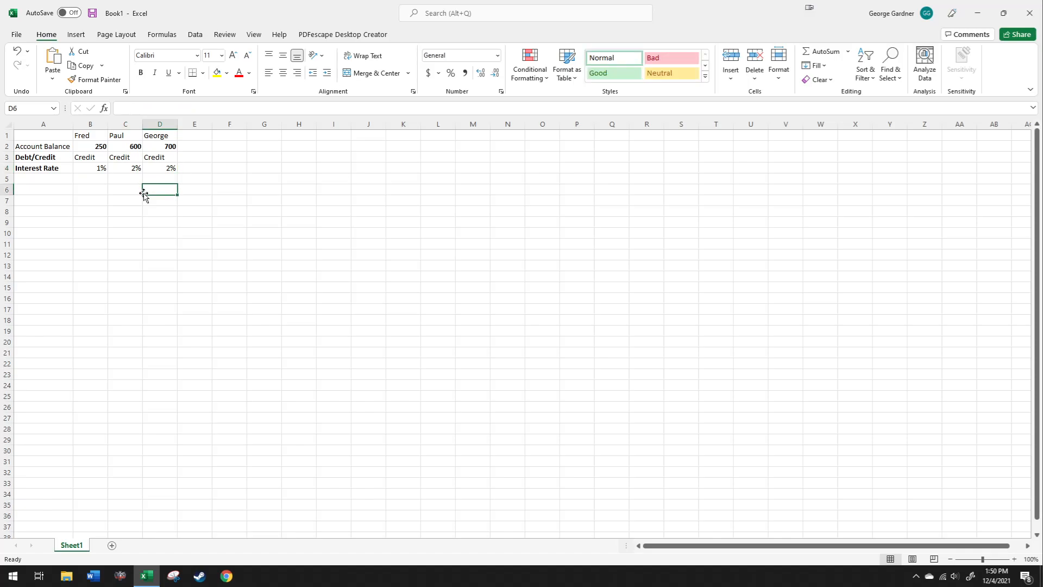
pyautogui.click(120, 170)
pyautogui.click(102, 168)
pyautogui.click(119, 168)
pyautogui.click(151, 166)
pyautogui.click(154, 187)
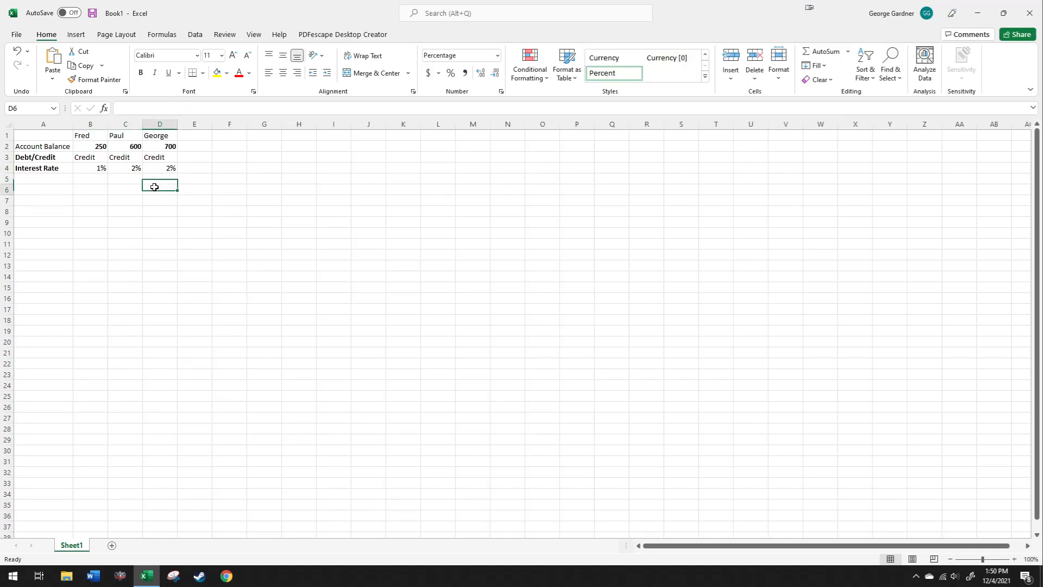
pyautogui.click(118, 166)
pyautogui.click(92, 167)
pyautogui.click(114, 168)
pyautogui.click(139, 178)
# Replace the true value in B4's formula with a nested IF that returns .03 when B2 exceeds 1000 and .02 otherwise.
pyautogui.click(95, 169)
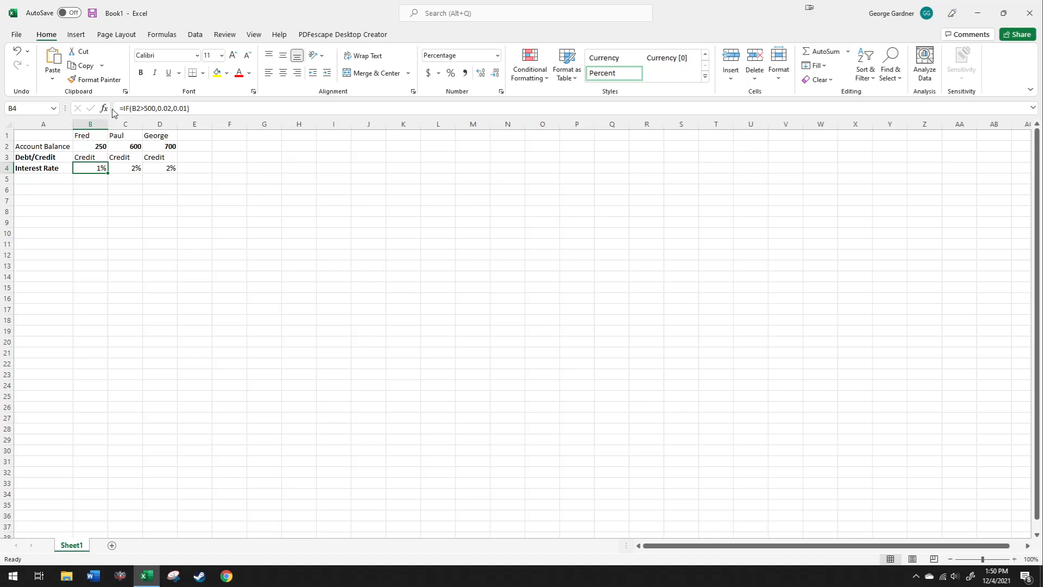
pyautogui.click(150, 109)
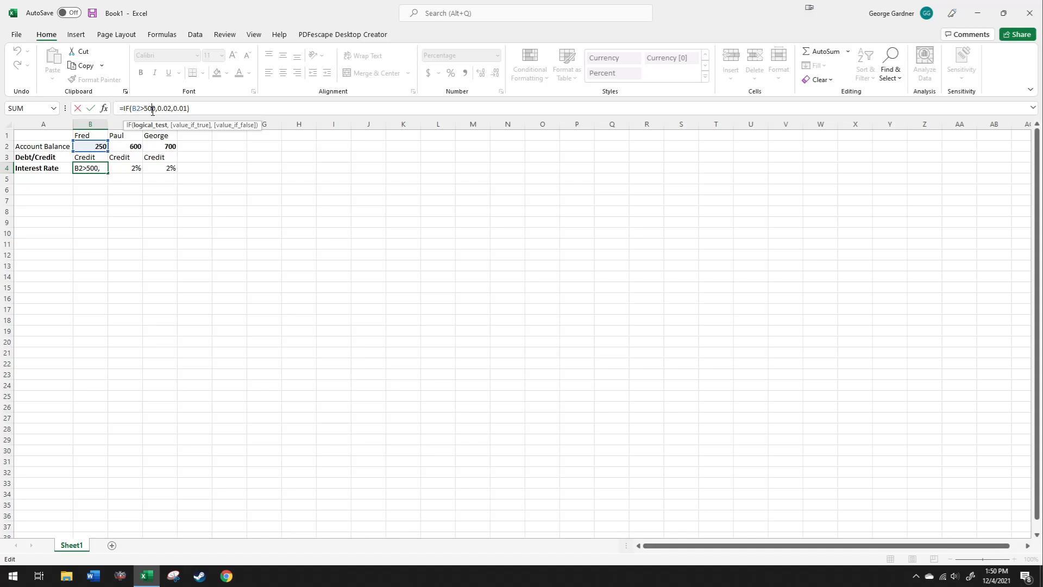
pyautogui.moveTo(132, 109); pyautogui.dragTo(160, 109)
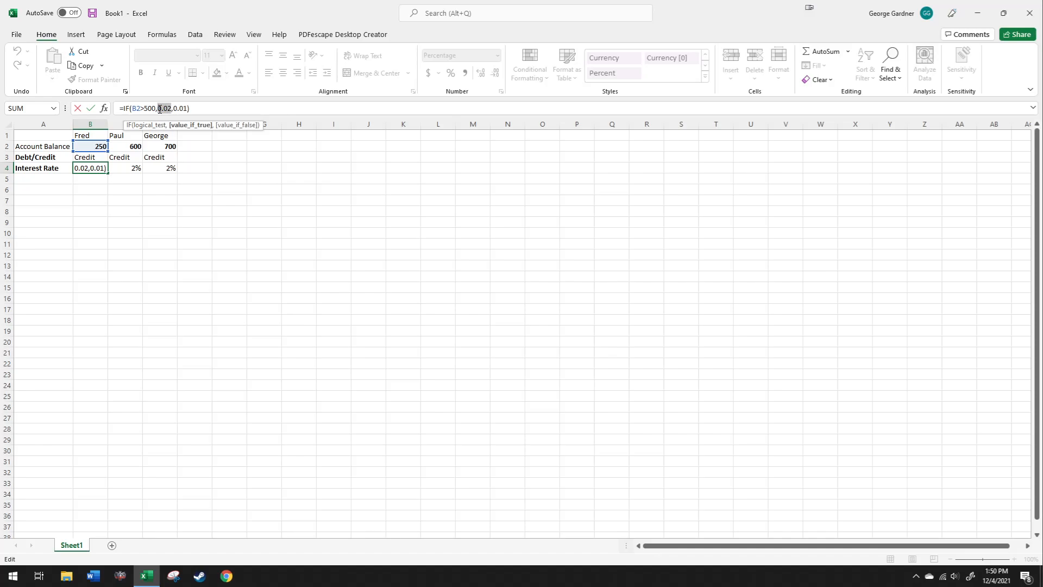
pyautogui.write('IF(')
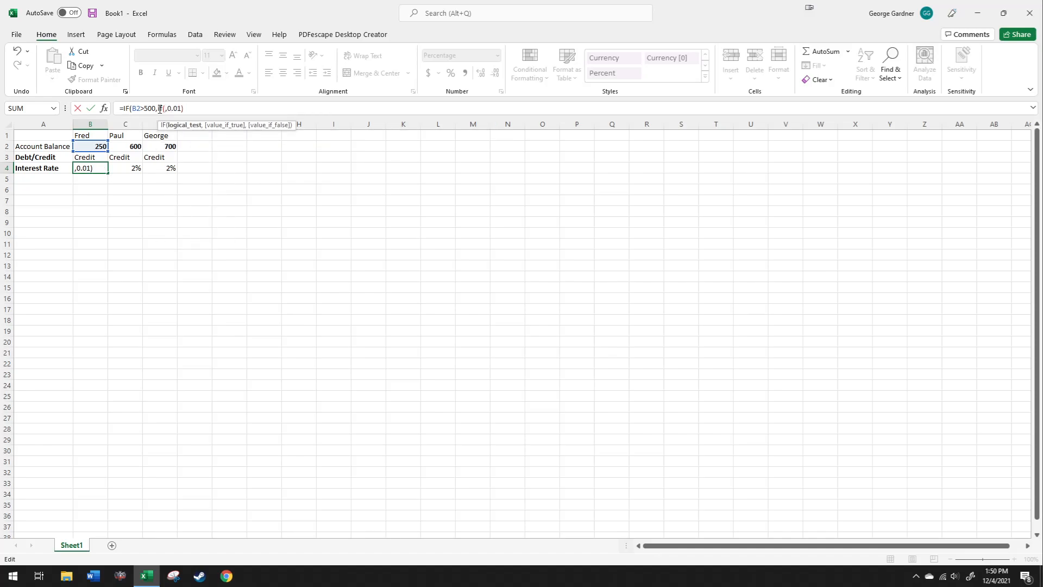
pyautogui.click(86, 147)
pyautogui.write('>1000')
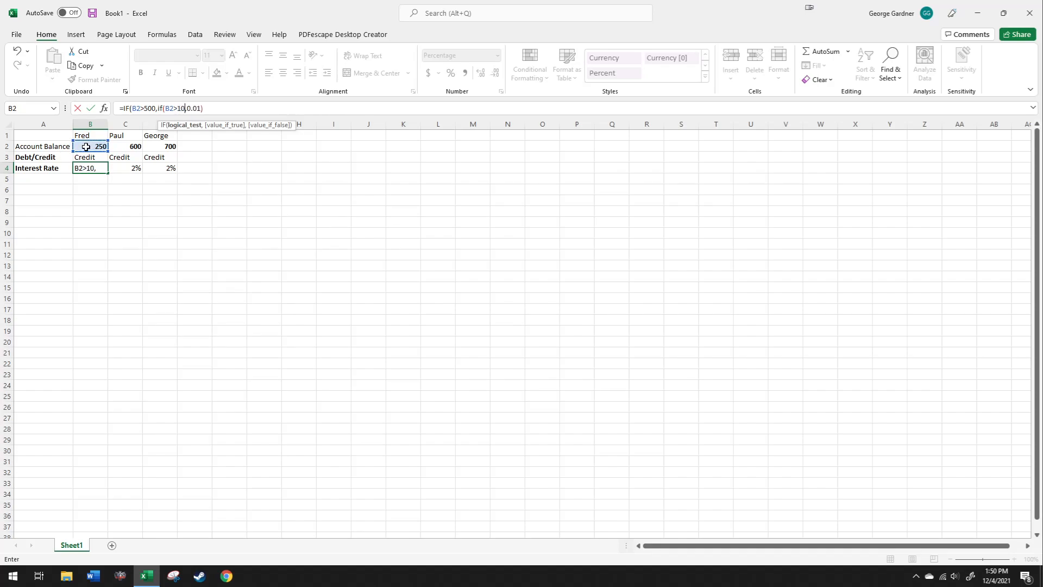
pyautogui.write(',')
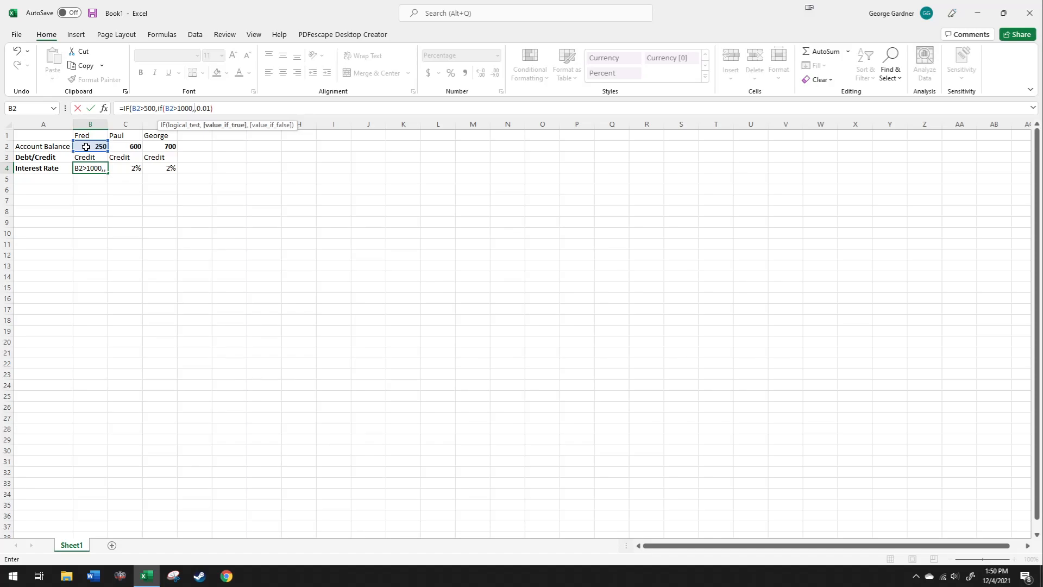
pyautogui.write('.02')
pyautogui.write(',')
pyautogui.write('.')
pyautogui.write('02')
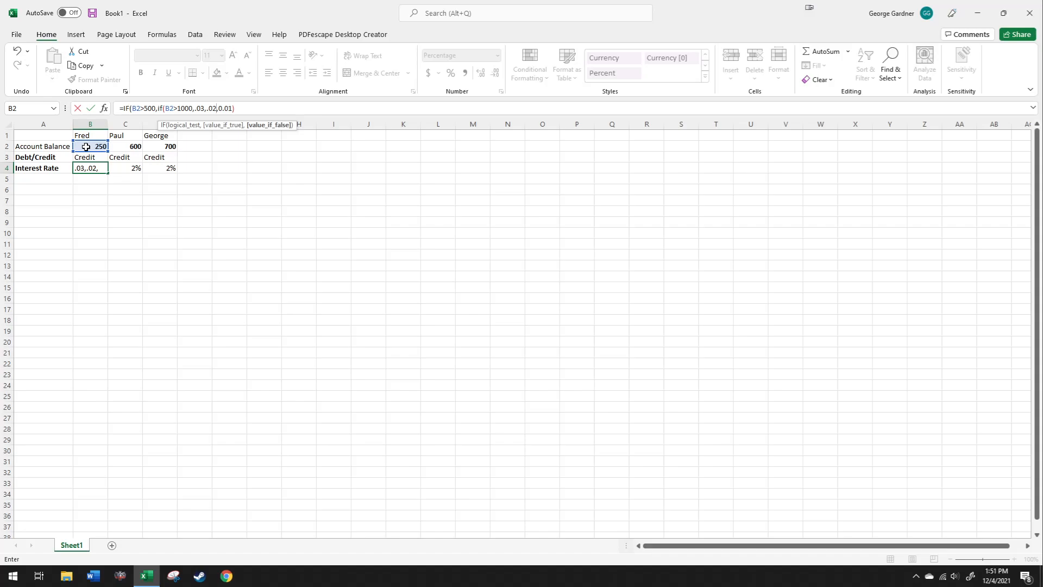
pyautogui.write(')')
pyautogui.press('Return')
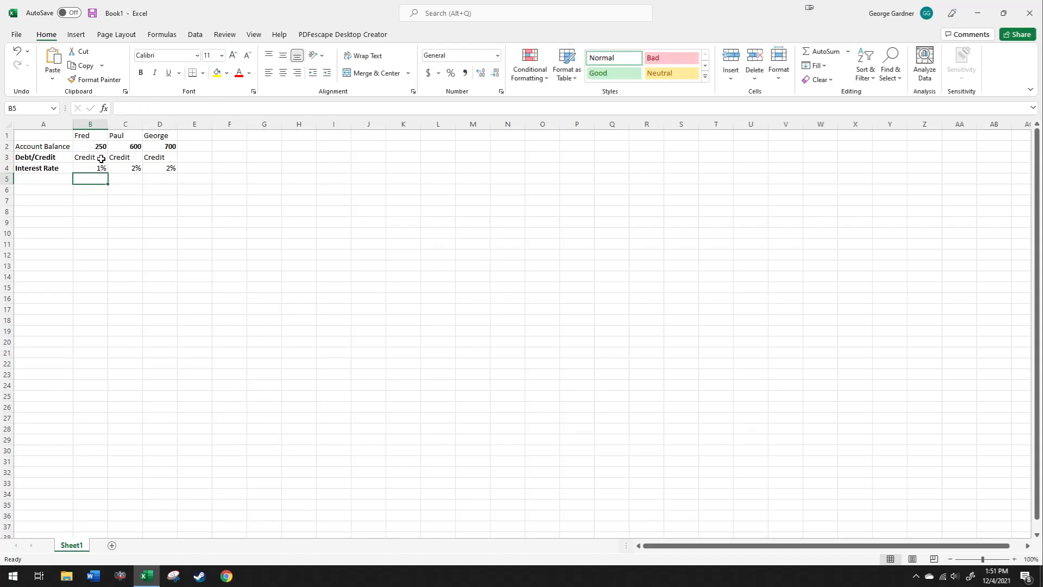
# Copy the nested IF formula from cell B4 across to cells C4 and D4.
pyautogui.click(92, 168)
pyautogui.moveTo(108, 173); pyautogui.dragTo(173, 170)
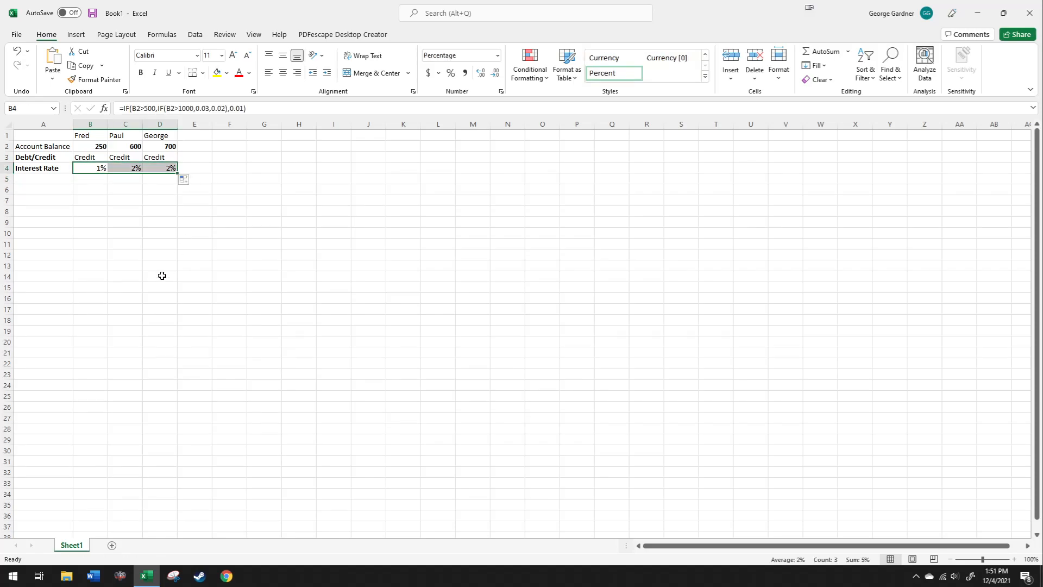
pyautogui.click(160, 276)
# Set the account balance in cell C2 to 1100.
pyautogui.click(125, 146)
pyautogui.write('1100')
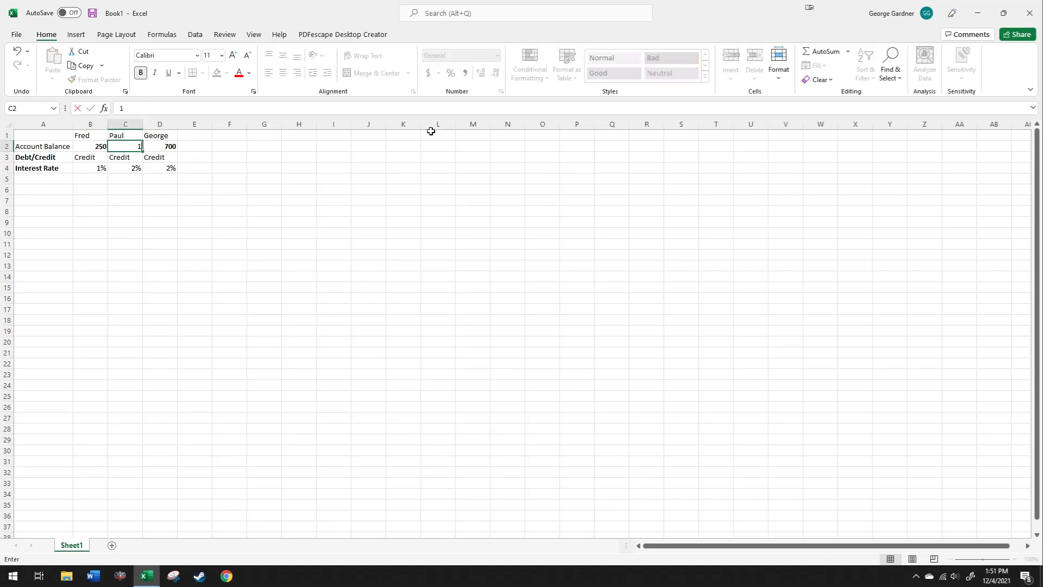
pyautogui.press('Return')
# Set the account balance in cell B2 to 1600.
pyautogui.press('Up')
pyautogui.press('Left')
pyautogui.press('F2')
pyautogui.press('BackSpace')
pyautogui.press('BackSpace')
pyautogui.press('BackSpace')
pyautogui.write('500')
pyautogui.press('Return')
pyautogui.press('Up')
pyautogui.press('F2')
pyautogui.press('BackSpace')
pyautogui.write('1')
pyautogui.press('Return')
pyautogui.press('Up')
pyautogui.press('F2')
pyautogui.press('BackSpace')
pyautogui.press('BackSpace')
pyautogui.press('BackSpace')
pyautogui.write('1600')
pyautogui.press('Return')
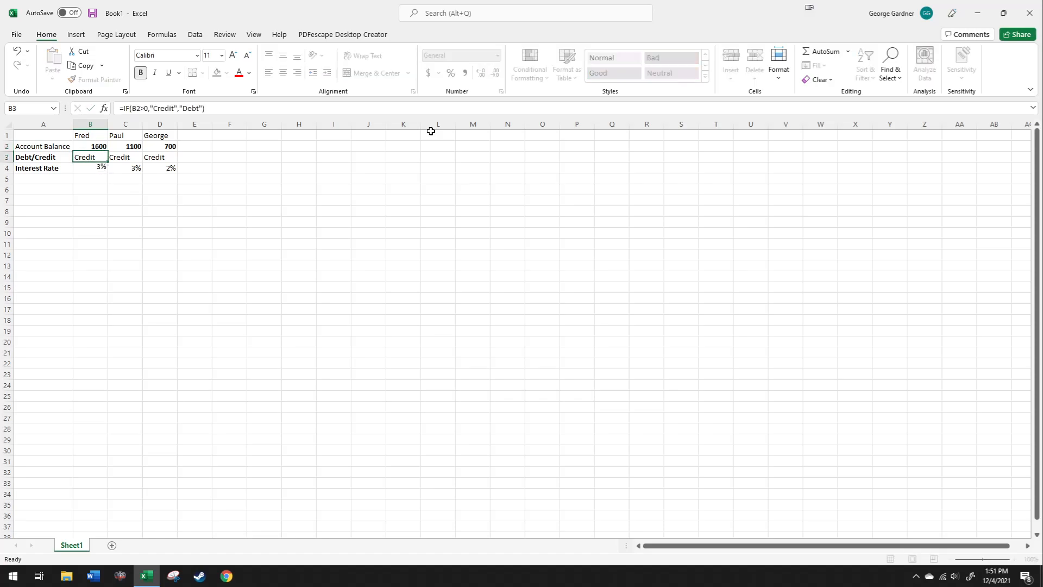
# Set the account balance in cell D2 to 100.
pyautogui.press('Right')
pyautogui.press('Right')
pyautogui.press('Up')
pyautogui.press('F2')
pyautogui.press('BackSpace')
pyautogui.press('BackSpace')
pyautogui.press('BackSpace')
pyautogui.write('100')
pyautogui.press('Return')
pyautogui.press('Up')
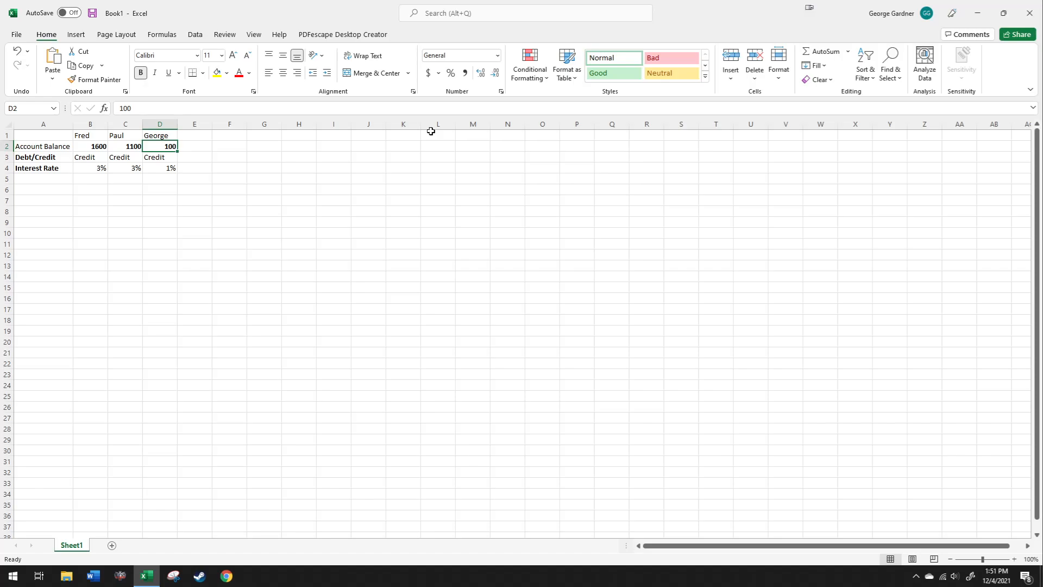
# Set the account balance in cell D2 to -50.
pyautogui.press('F2')
pyautogui.press('BackSpace')
pyautogui.press('BackSpace')
pyautogui.press('BackSpace')
pyautogui.write('-50')
pyautogui.press('Return')
# Check how the debt/credit status and interest rate in column D respond to the balance in D2.
pyautogui.click(143, 169)
pyautogui.click(261, 157)
pyautogui.click(171, 148)
pyautogui.click(161, 159)
pyautogui.click(161, 170)
pyautogui.click(164, 157)
pyautogui.click(162, 169)
pyautogui.click(165, 155)
pyautogui.click(164, 147)
# Examine the arguments of B4's formula: the outer condition, the nested IF with its two rates, and the outer false value.
pyautogui.click(93, 168)
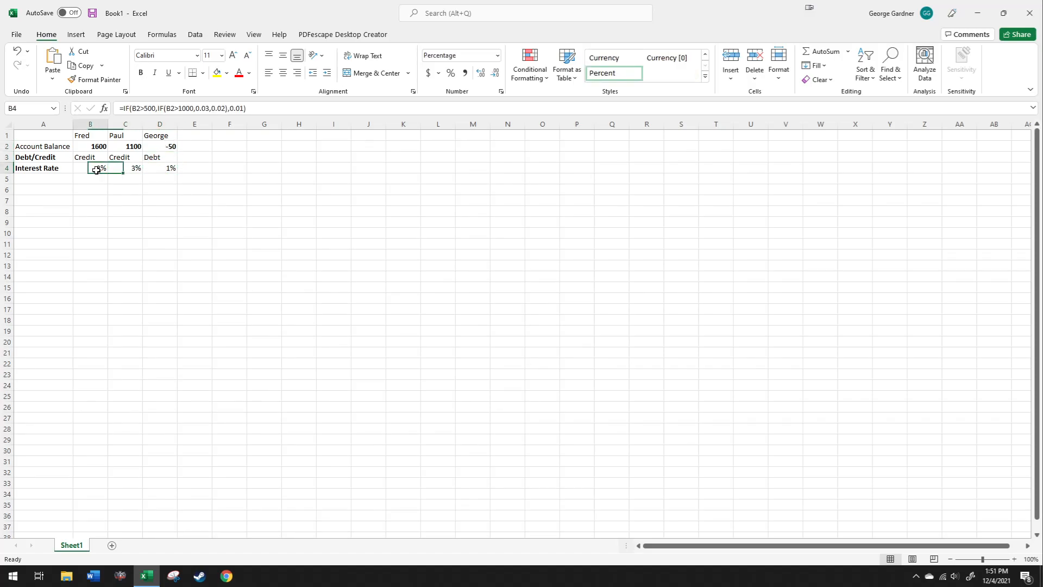
pyautogui.click(140, 108)
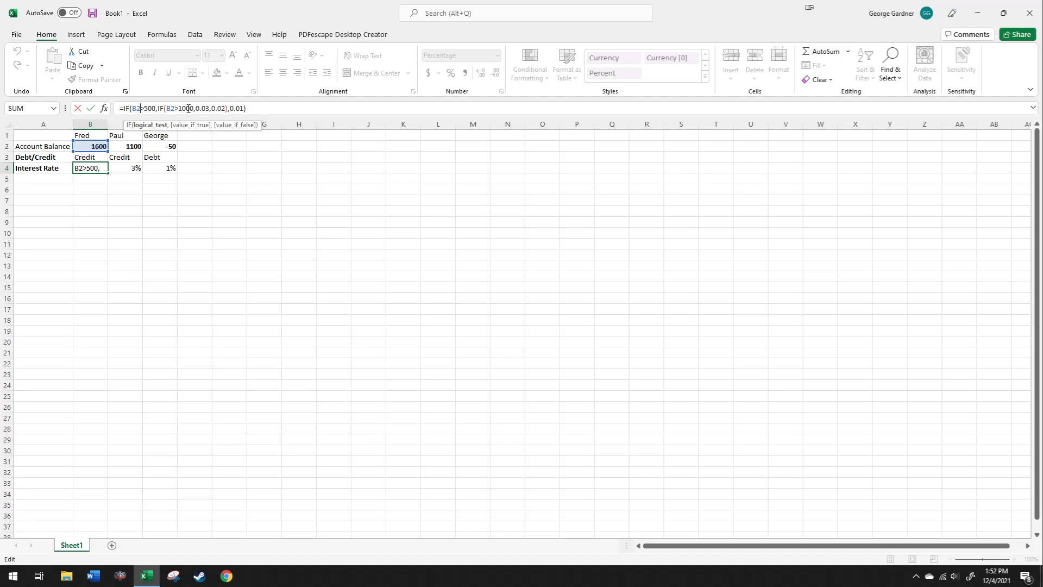
pyautogui.moveTo(196, 109); pyautogui.dragTo(221, 109)
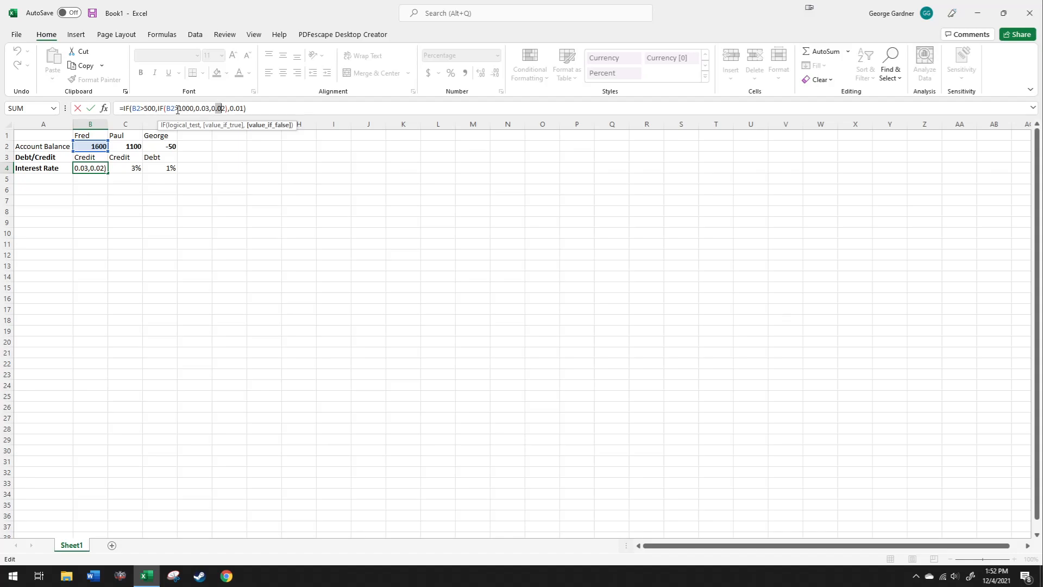
pyautogui.click(211, 109)
pyautogui.moveTo(228, 108); pyautogui.dragTo(158, 108)
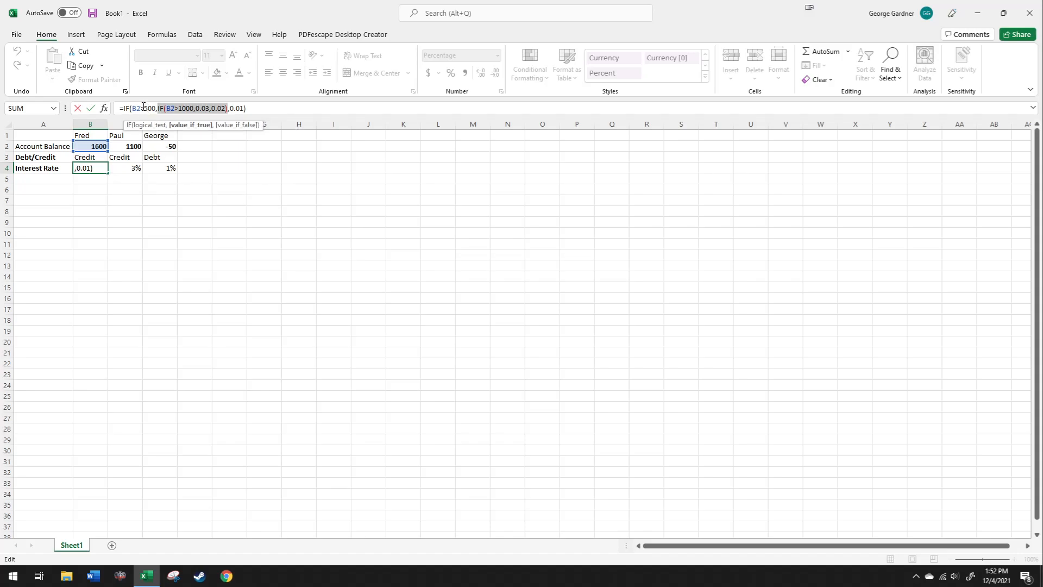
pyautogui.moveTo(242, 109); pyautogui.dragTo(230, 109)
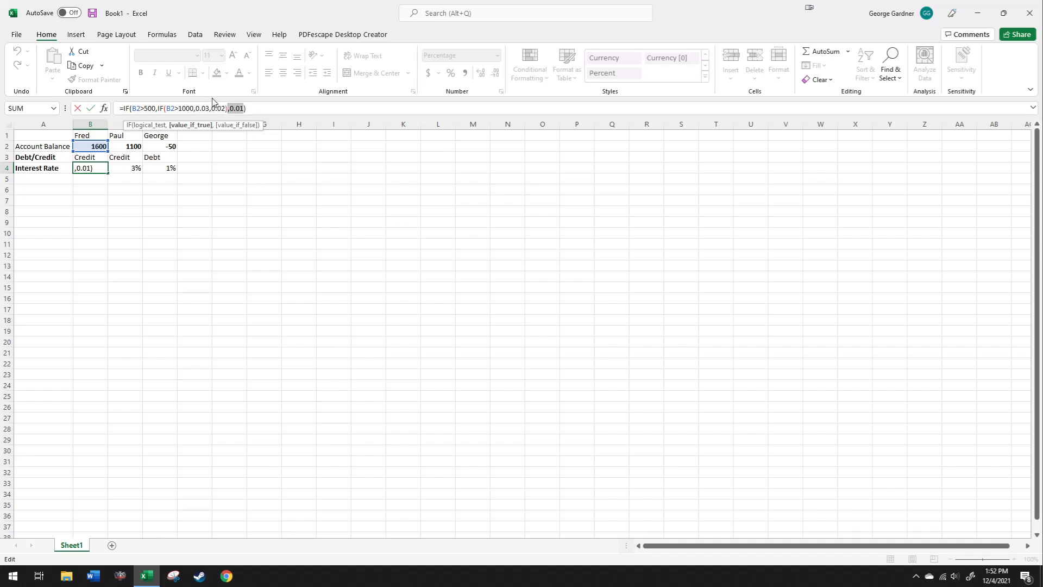
pyautogui.press('Return')
pyautogui.click(202, 212)
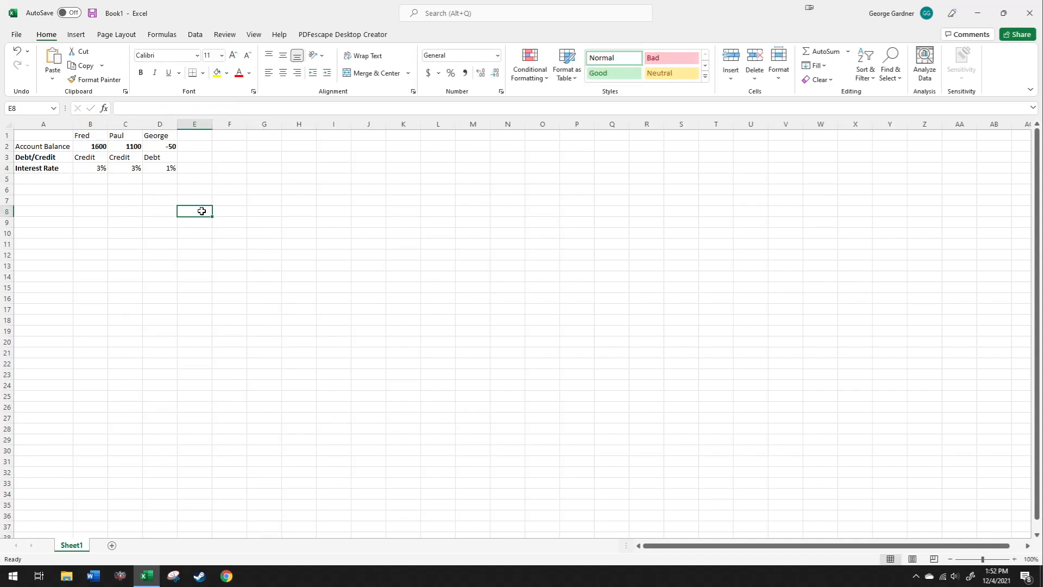
# Reopen the formula in cell B4 and review its complete nested IF structure.
pyautogui.click(97, 181)
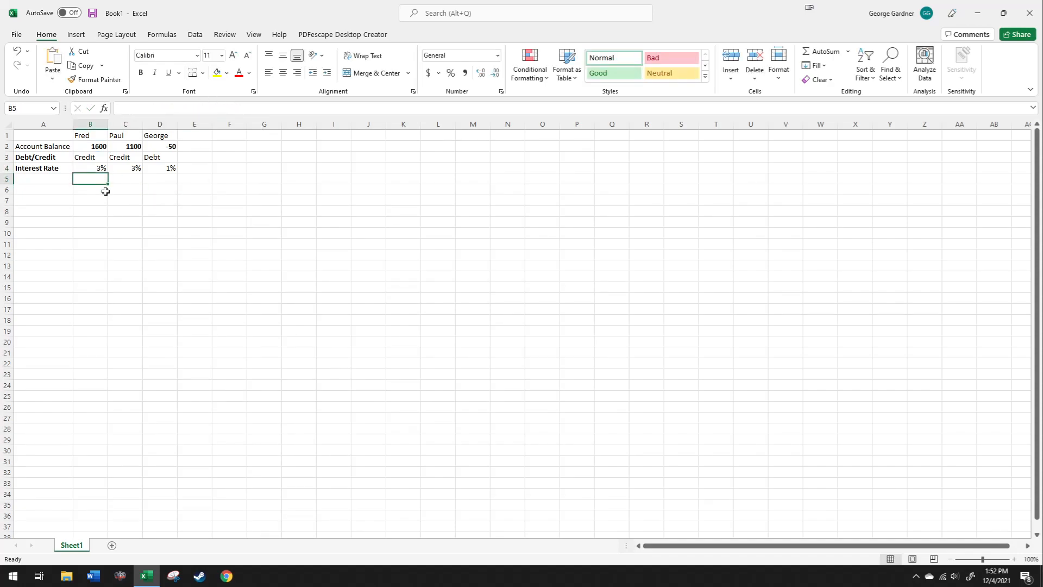
pyautogui.click(100, 169)
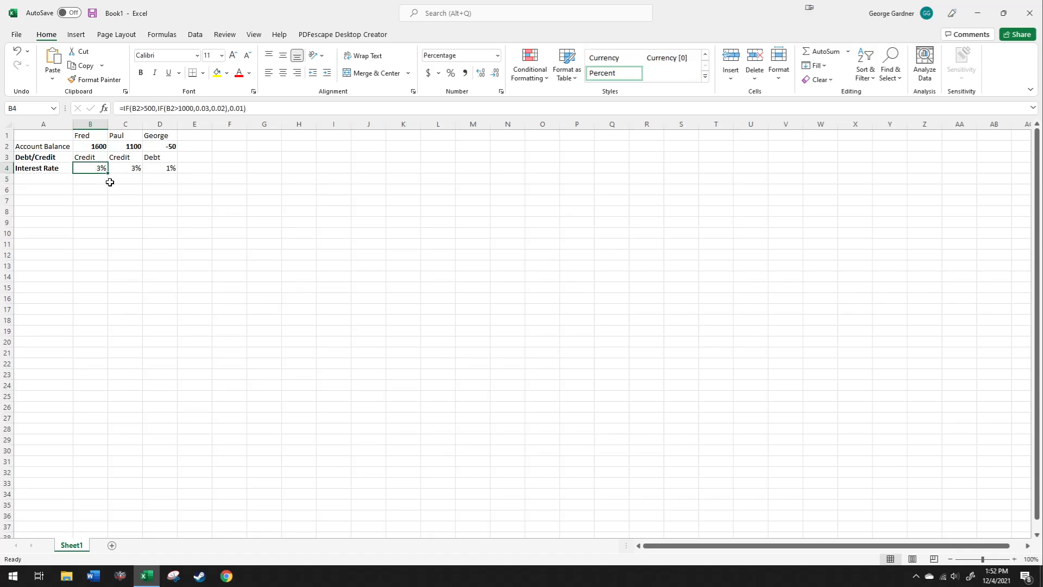
pyautogui.moveTo(130, 109); pyautogui.dragTo(265, 110)
pyautogui.click(175, 105)
pyautogui.click(266, 110)
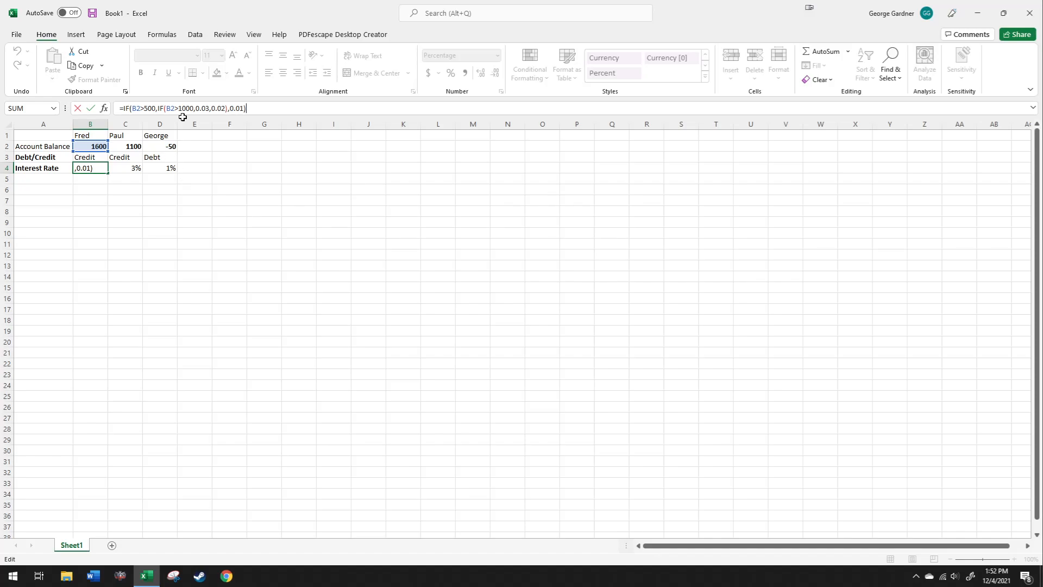
pyautogui.moveTo(120, 111)
pyautogui.mouseDown()
pyautogui.moveTo(261, 109)
pyautogui.moveTo(138, 112)
pyautogui.mouseUp()
pyautogui.click(262, 109)
pyautogui.click(214, 108)
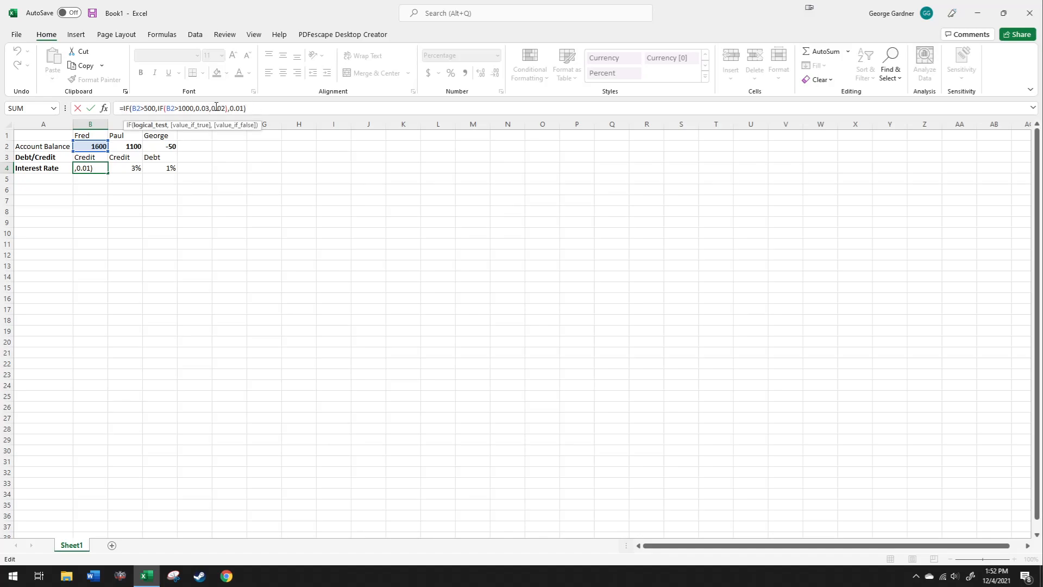
pyautogui.click(259, 106)
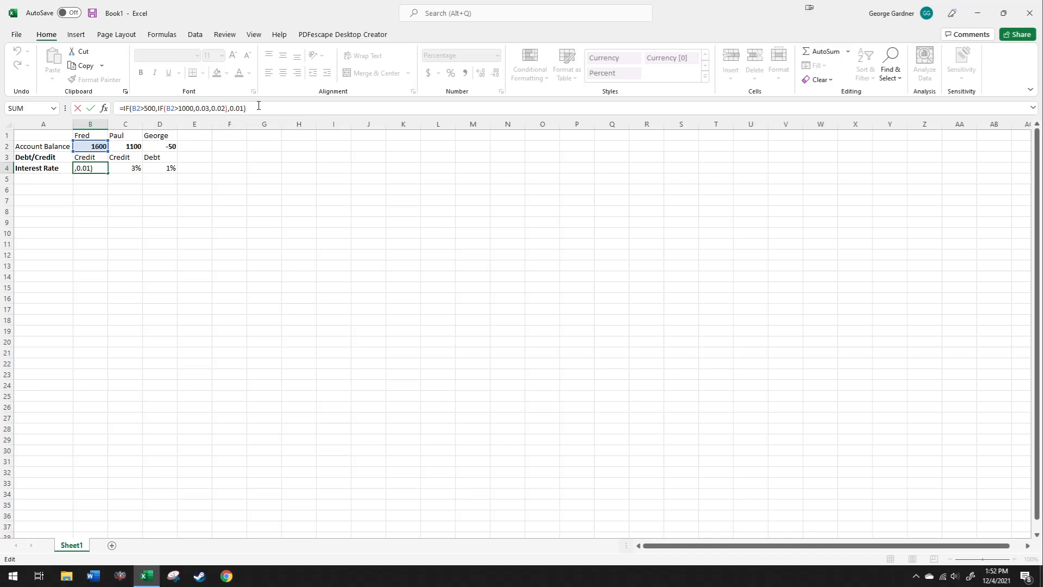
# Close B4's formula and examine how the interest rate cells relate to the account balance and debt/credit status above them.
pyautogui.click(237, 162)
pyautogui.click(93, 171)
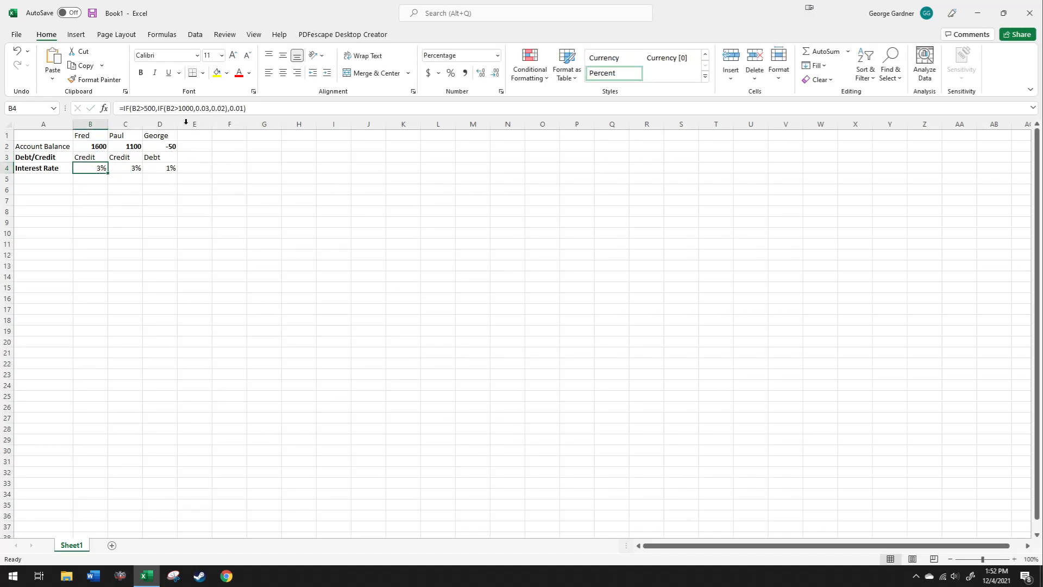
pyautogui.click(101, 178)
pyautogui.click(100, 170)
pyautogui.click(92, 158)
pyautogui.click(91, 147)
pyautogui.click(92, 170)
pyautogui.click(94, 180)
pyautogui.click(146, 159)
pyautogui.click(100, 179)
# Clear the interest rate formulas from row 4, cells B4 through E4.
pyautogui.moveTo(89, 159); pyautogui.dragTo(200, 168)
pyautogui.click(164, 157)
pyautogui.click(79, 179)
pyautogui.click(67, 179)
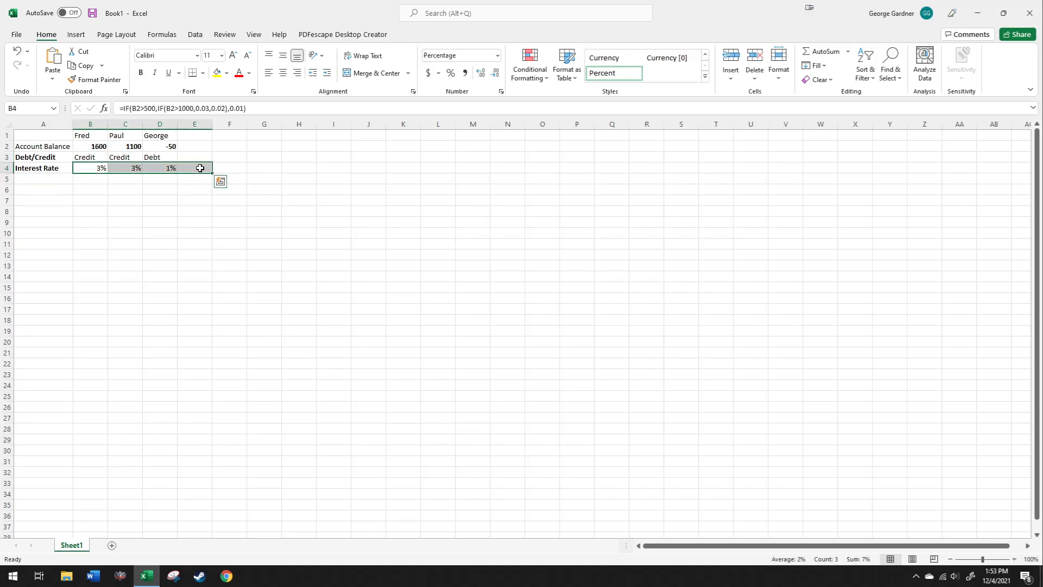
pyautogui.press('Delete')
# Enter an IF formula in B4 that returns .0025 when B3 equals "Credit" and 11% otherwise.
pyautogui.click(89, 169)
pyautogui.write('=')
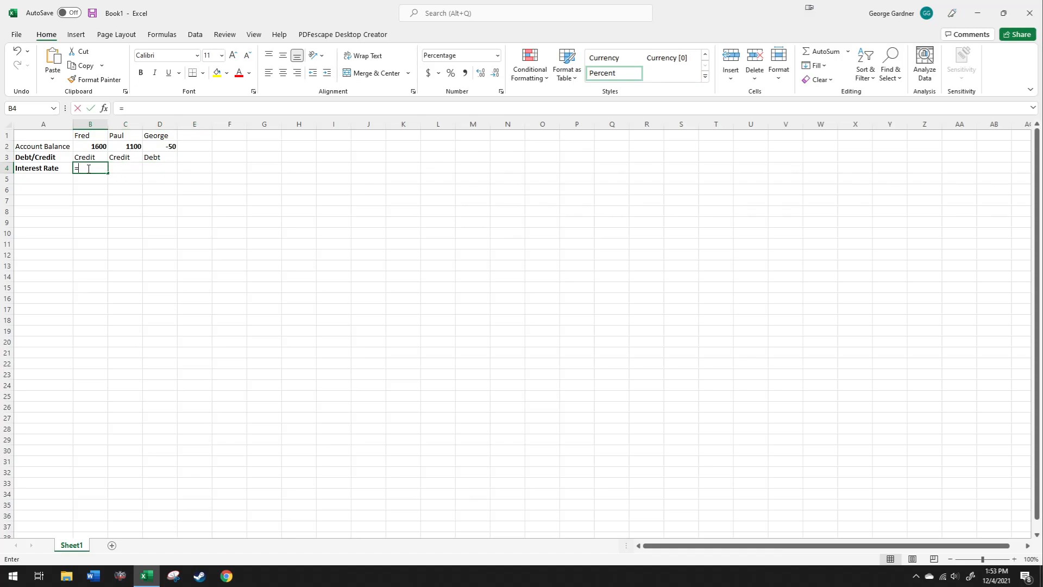
pyautogui.write('if')
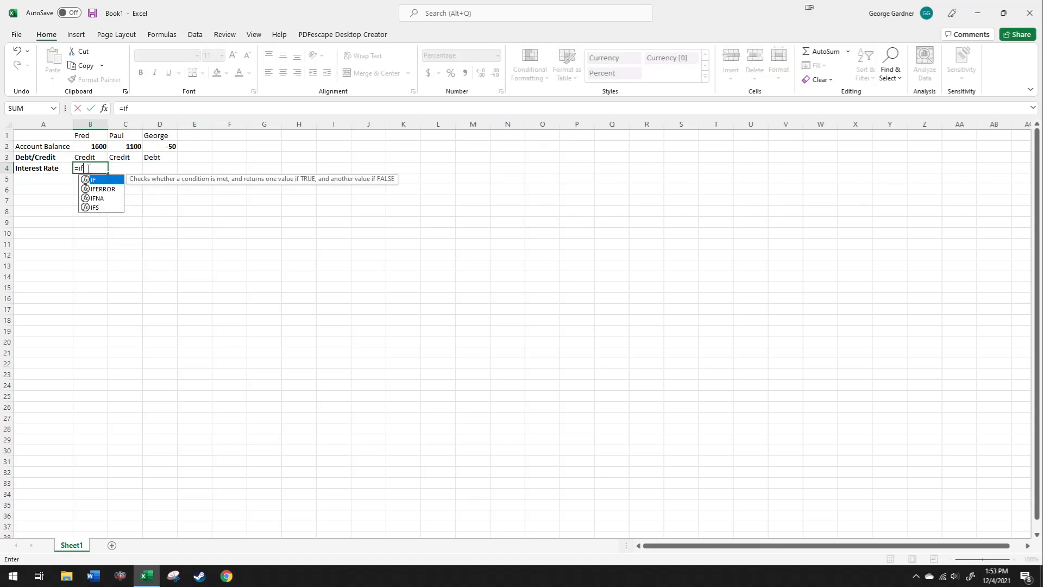
pyautogui.write('(')
pyautogui.click(85, 157)
pyautogui.write('="Credit:')
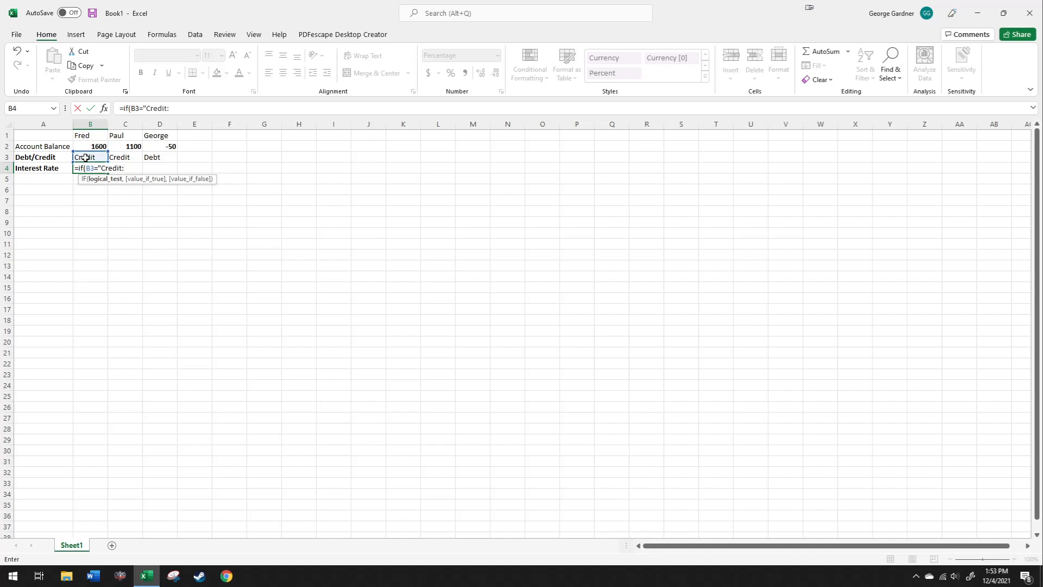
pyautogui.press('BackSpace')
pyautogui.write('",')
pyautogui.write('.0')
pyautogui.write('05')
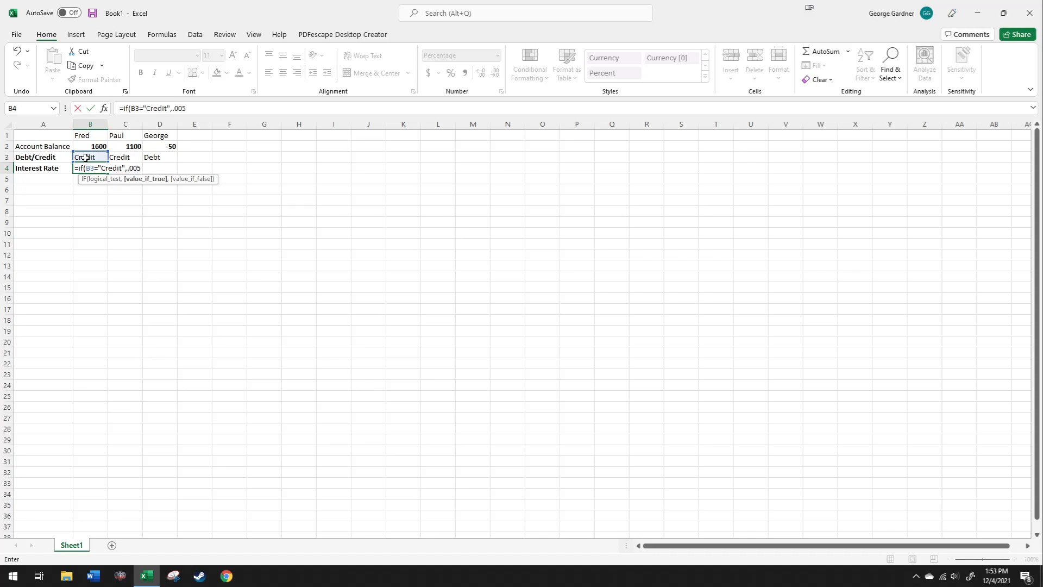
pyautogui.write('25')
pyautogui.write(',')
pyautogui.write('11%)')
pyautogui.press('Return')
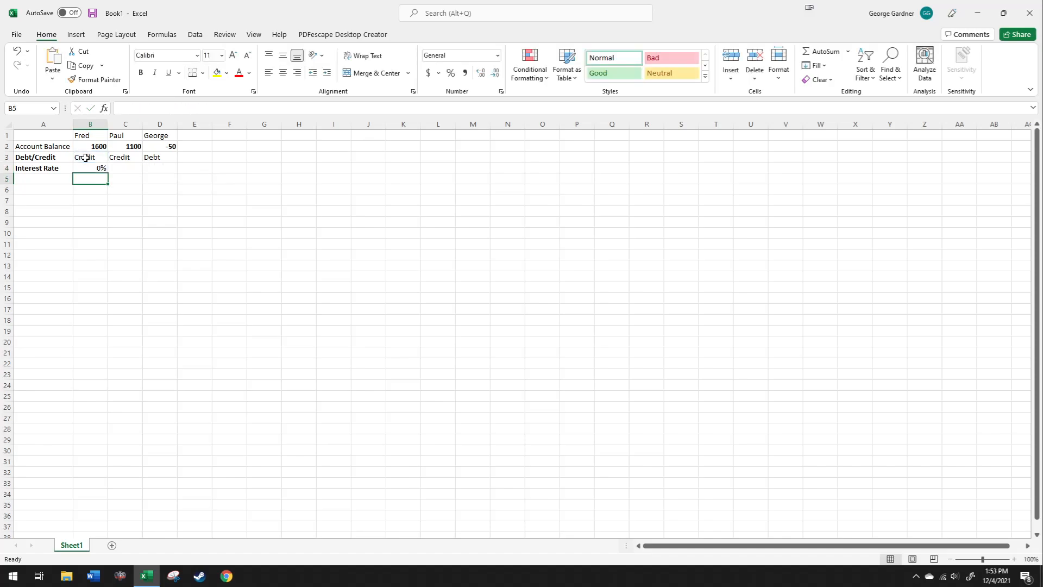
# Display the interest rate percentage in B4 with two decimal places.
pyautogui.click(91, 169)
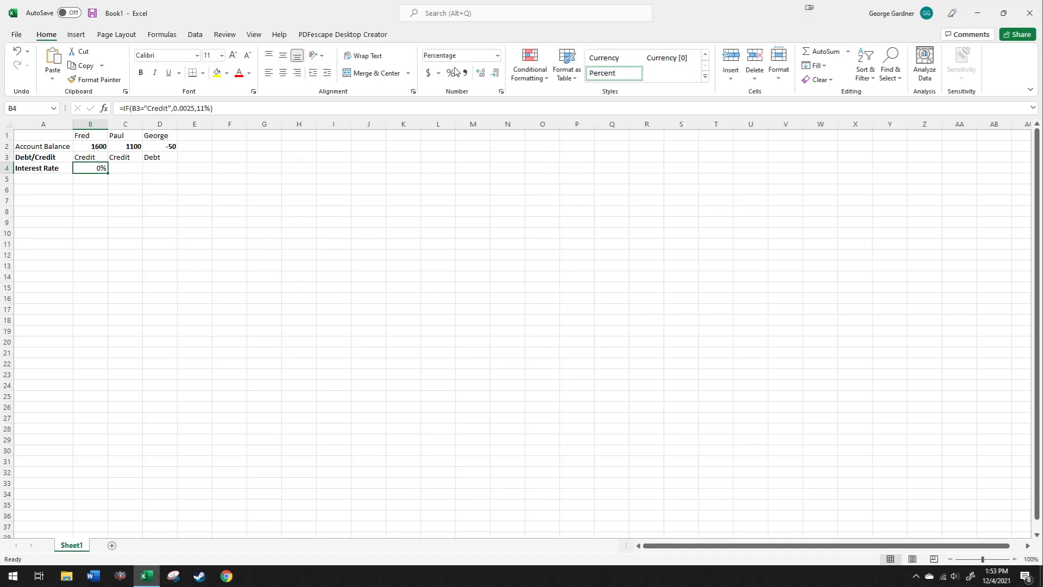
pyautogui.click(481, 74)
pyautogui.click(481, 74)
pyautogui.click(210, 190)
# Fill the interest rate formula from B4 across to D4.
pyautogui.click(102, 169)
pyautogui.moveTo(108, 173); pyautogui.dragTo(184, 173)
pyautogui.click(168, 276)
# Review how the interest rates in C4 and D4 depend on the balance and debt/credit status, then look over the whole table.
pyautogui.click(155, 171)
pyautogui.click(129, 158)
pyautogui.click(122, 168)
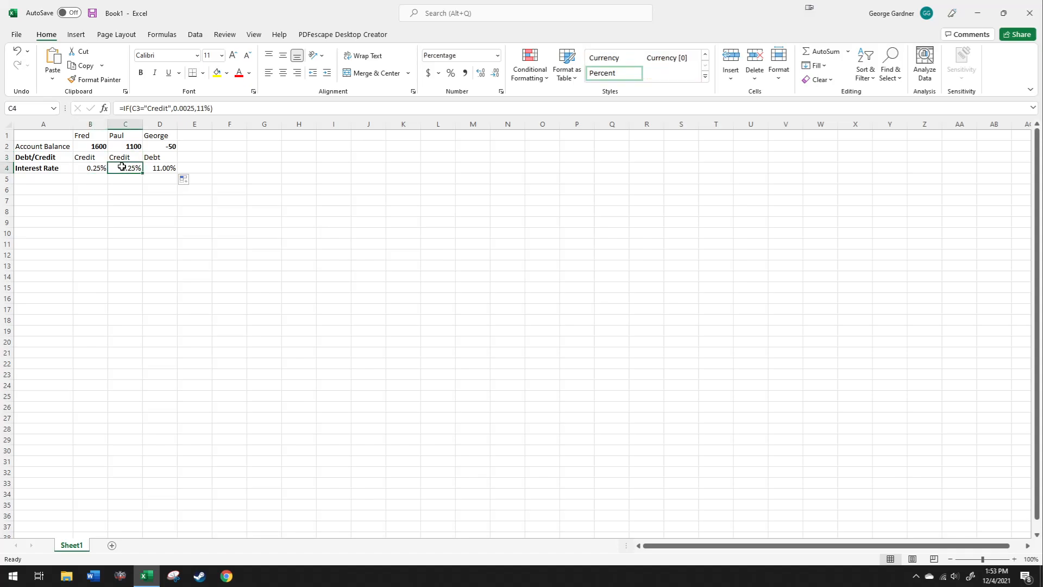
pyautogui.click(250, 159)
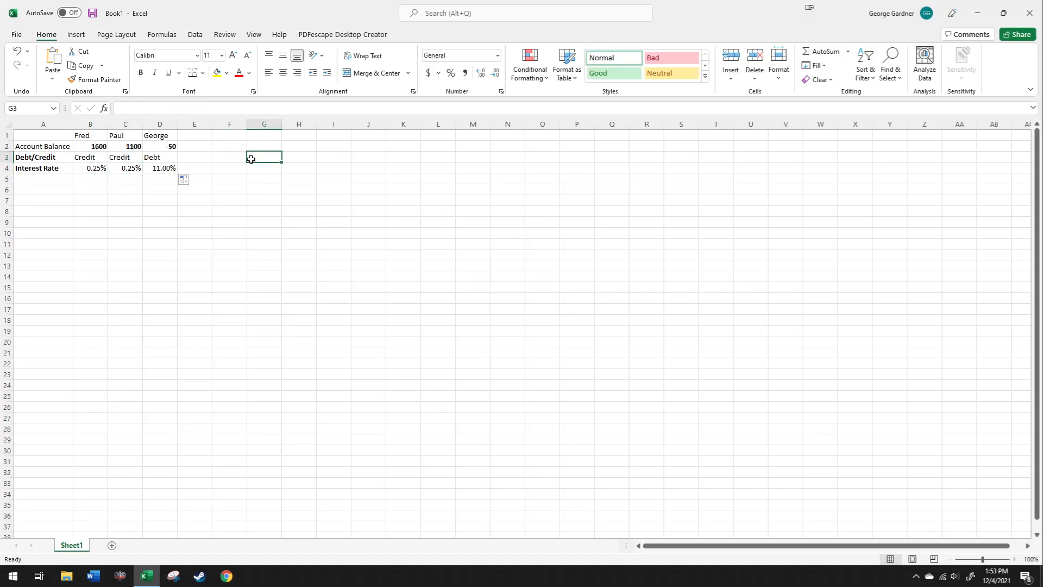
pyautogui.click(139, 166)
pyautogui.click(152, 168)
pyautogui.click(153, 147)
pyautogui.click(152, 157)
pyautogui.click(154, 168)
pyautogui.click(240, 158)
pyautogui.click(145, 167)
pyautogui.click(144, 158)
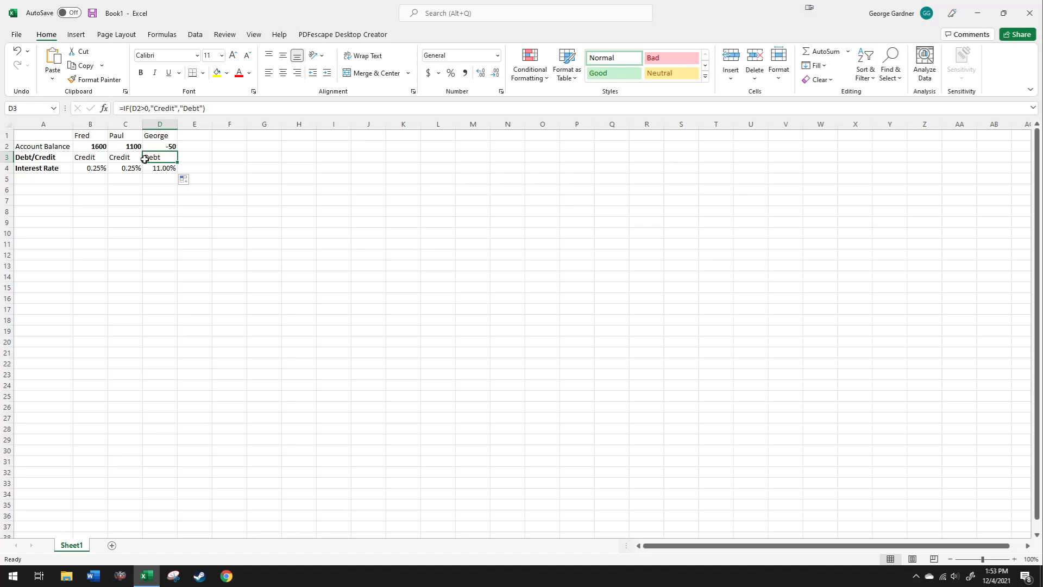
pyautogui.click(38, 157)
pyautogui.moveTo(38, 136); pyautogui.dragTo(163, 168)
pyautogui.click(324, 172)
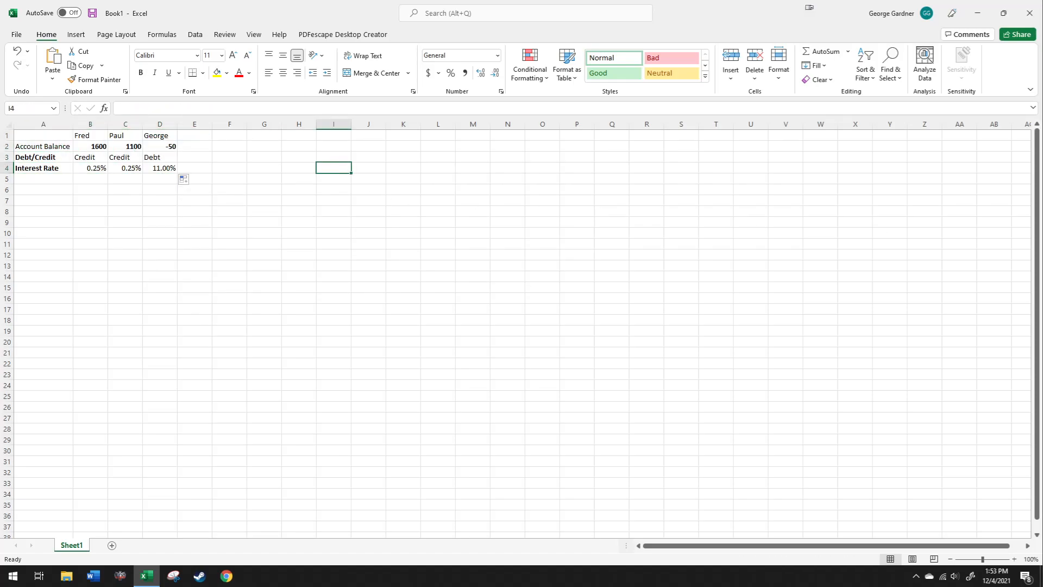